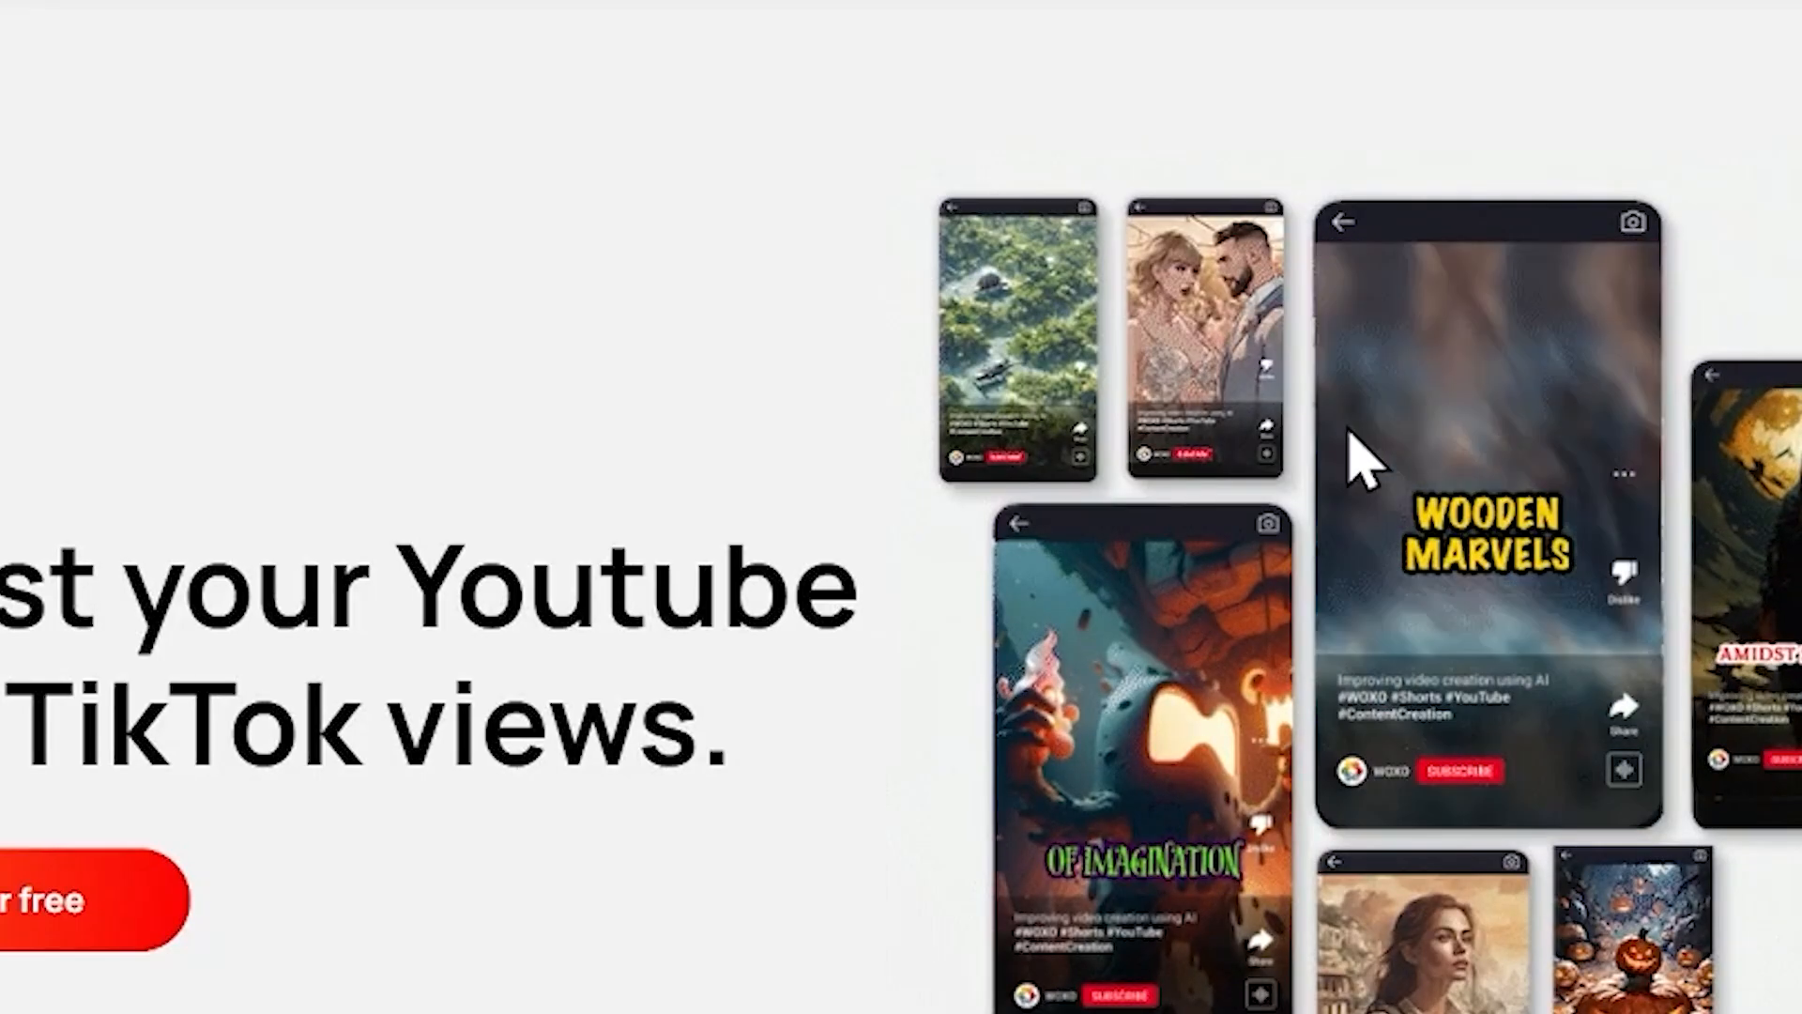
scroll(1619, 394, down, 8)
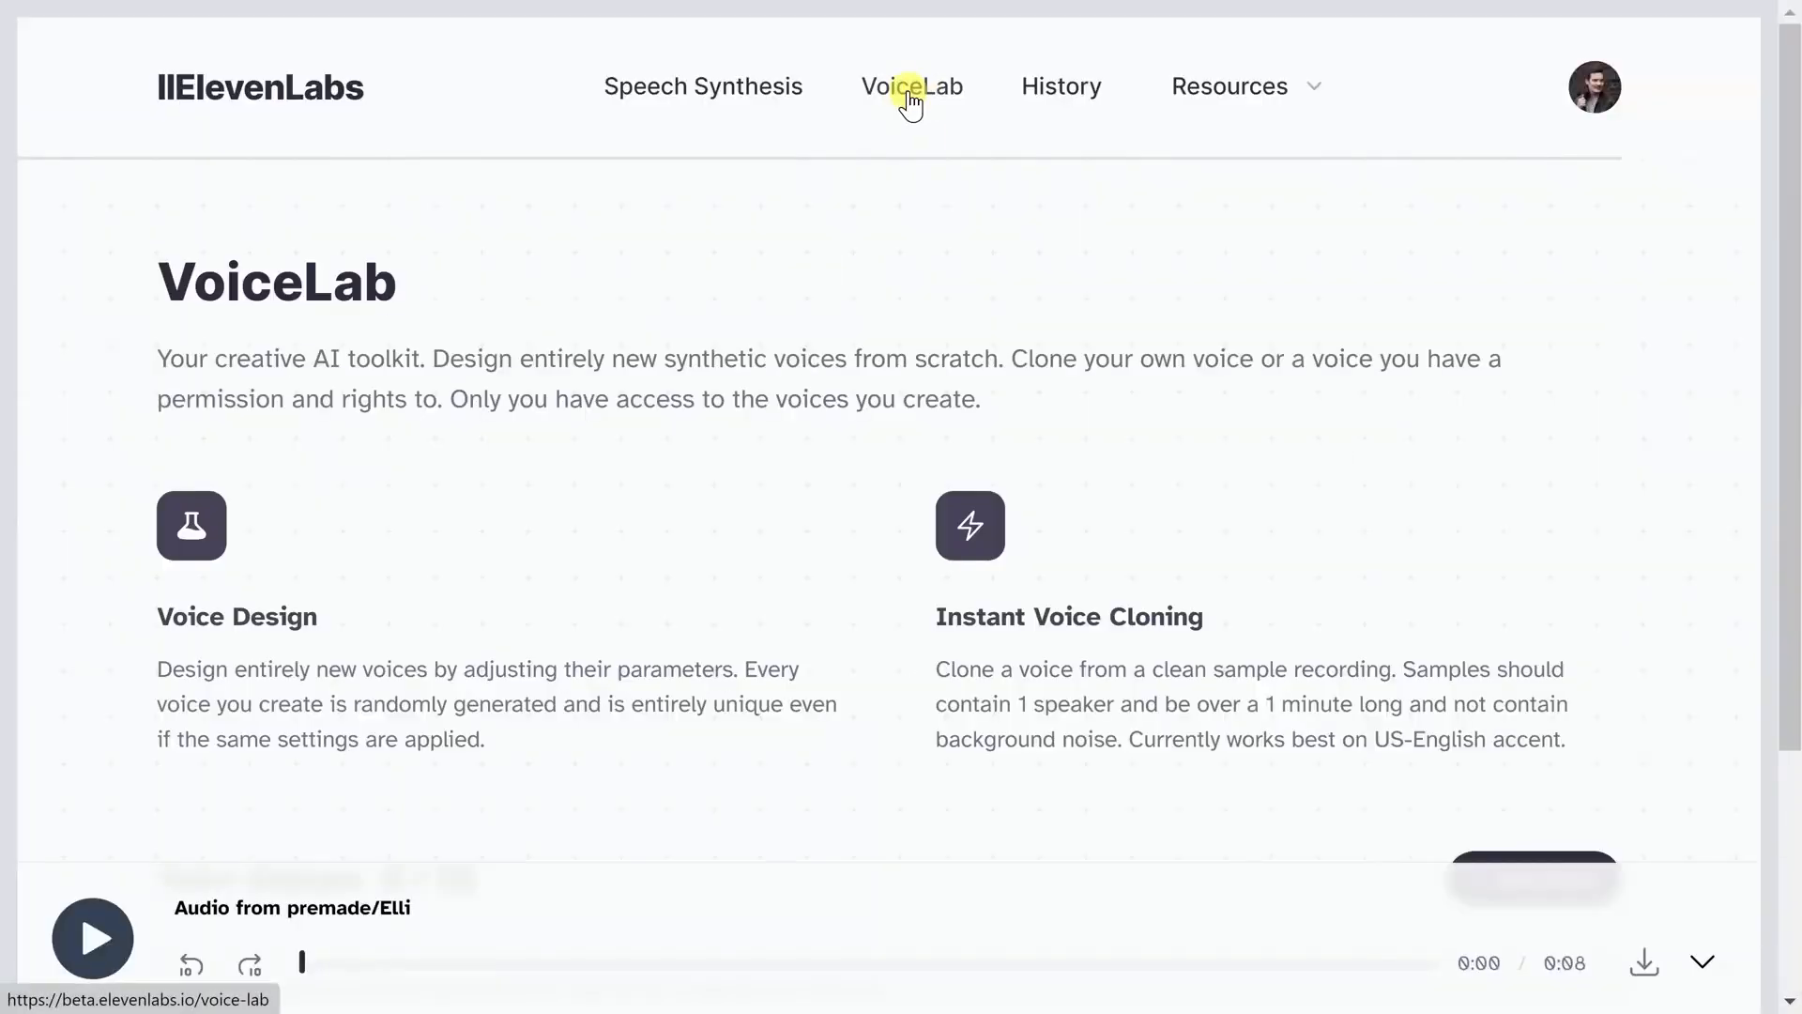
scroll(873, 352, down, 1)
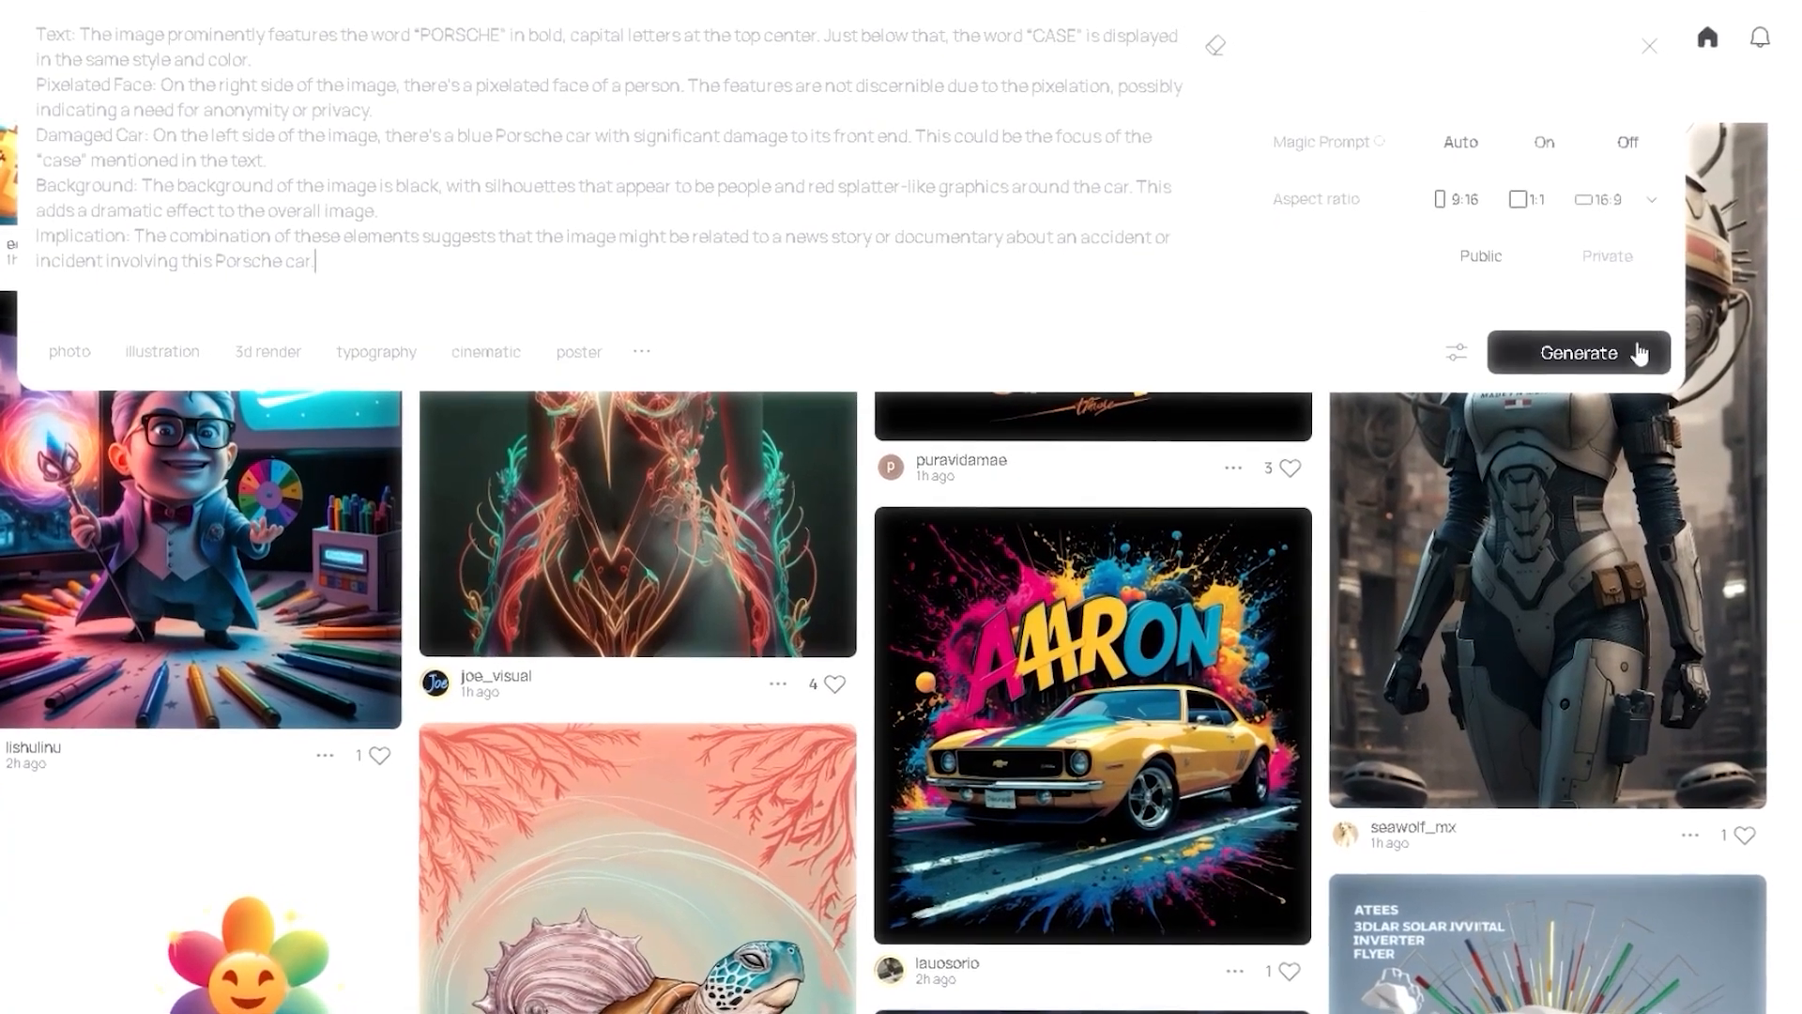
- Generate Ideogram images from the Porsche case prompt
click(1588, 354)
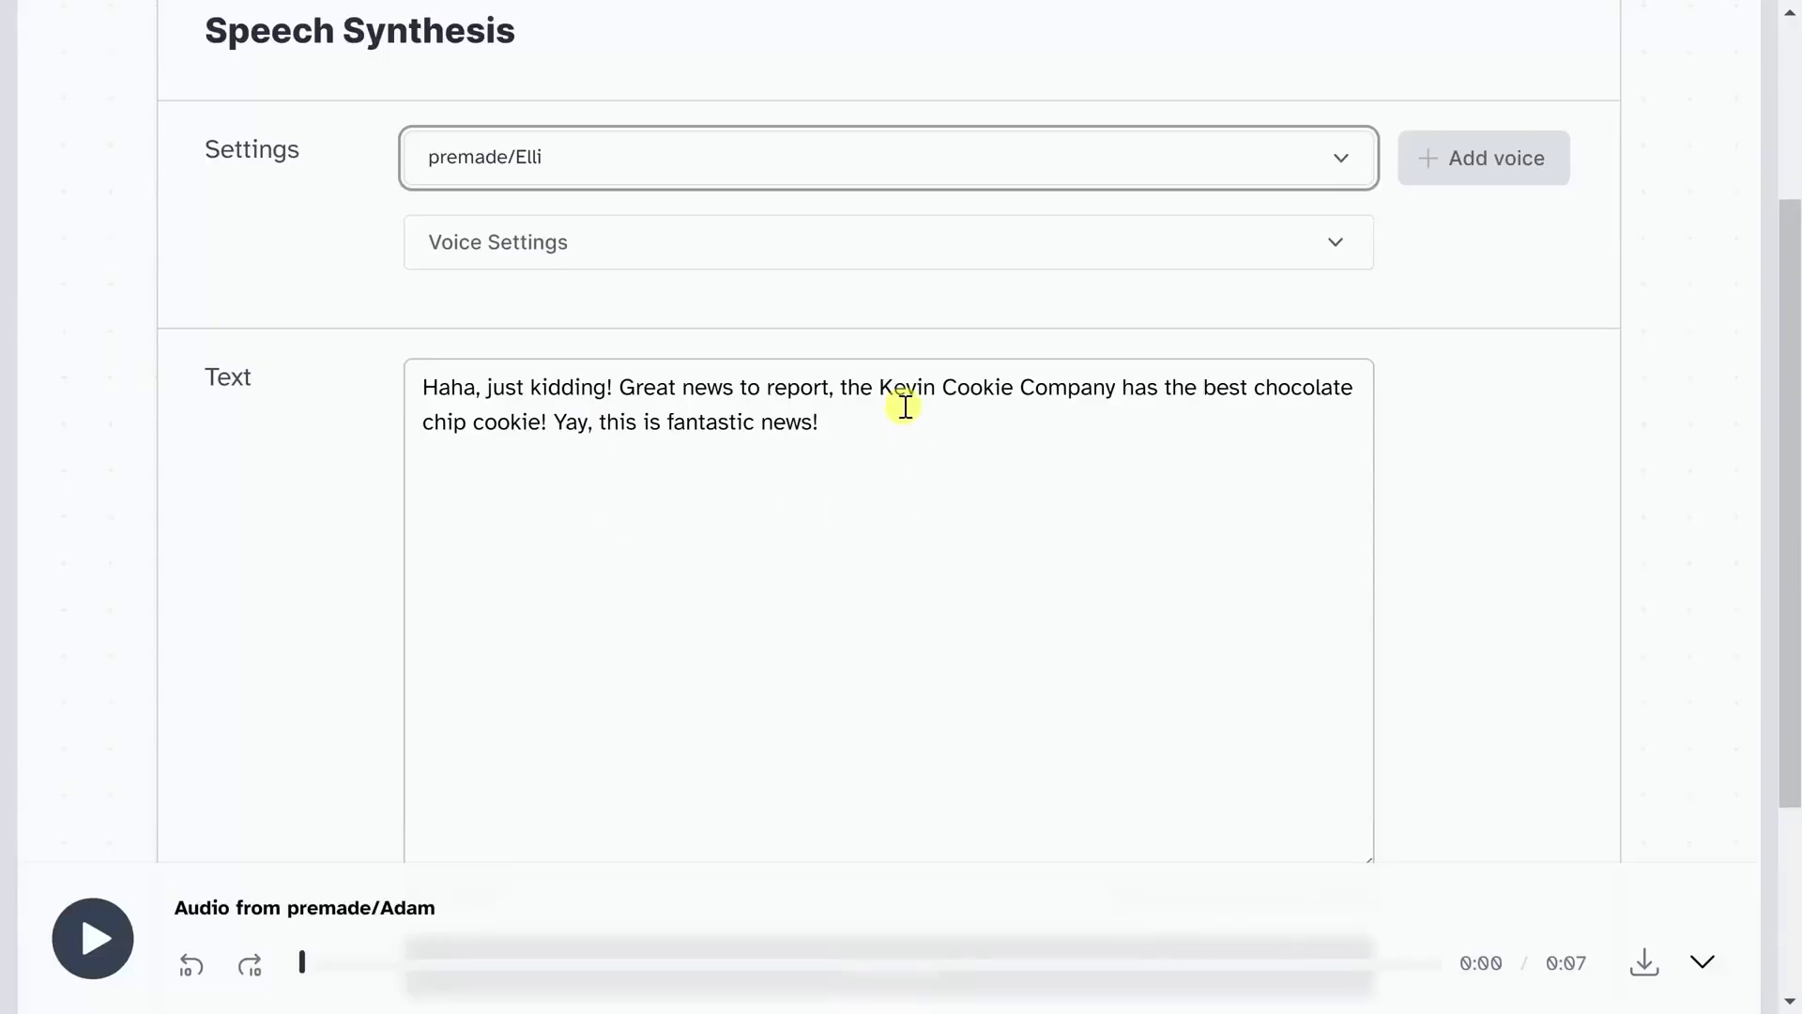
scroll(905, 408, down, 2)
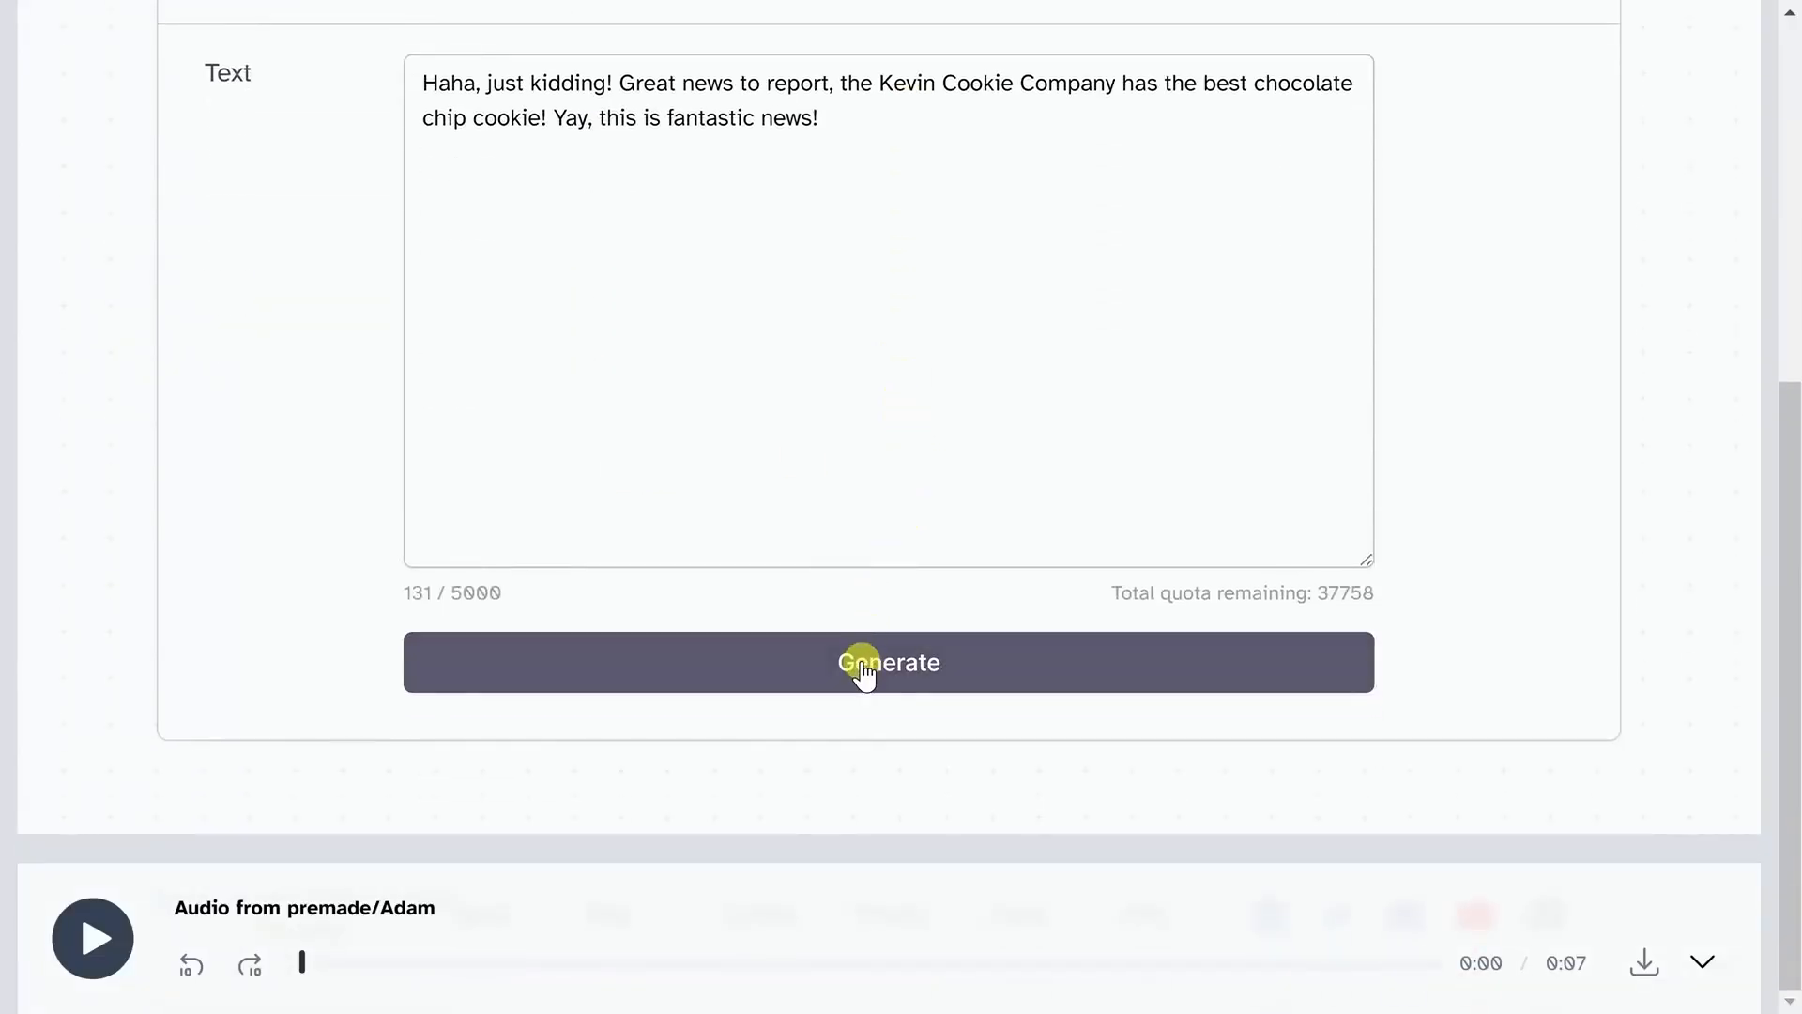
- Generate the just-kidding cookie voiceover and show the available speech languages
click(862, 664)
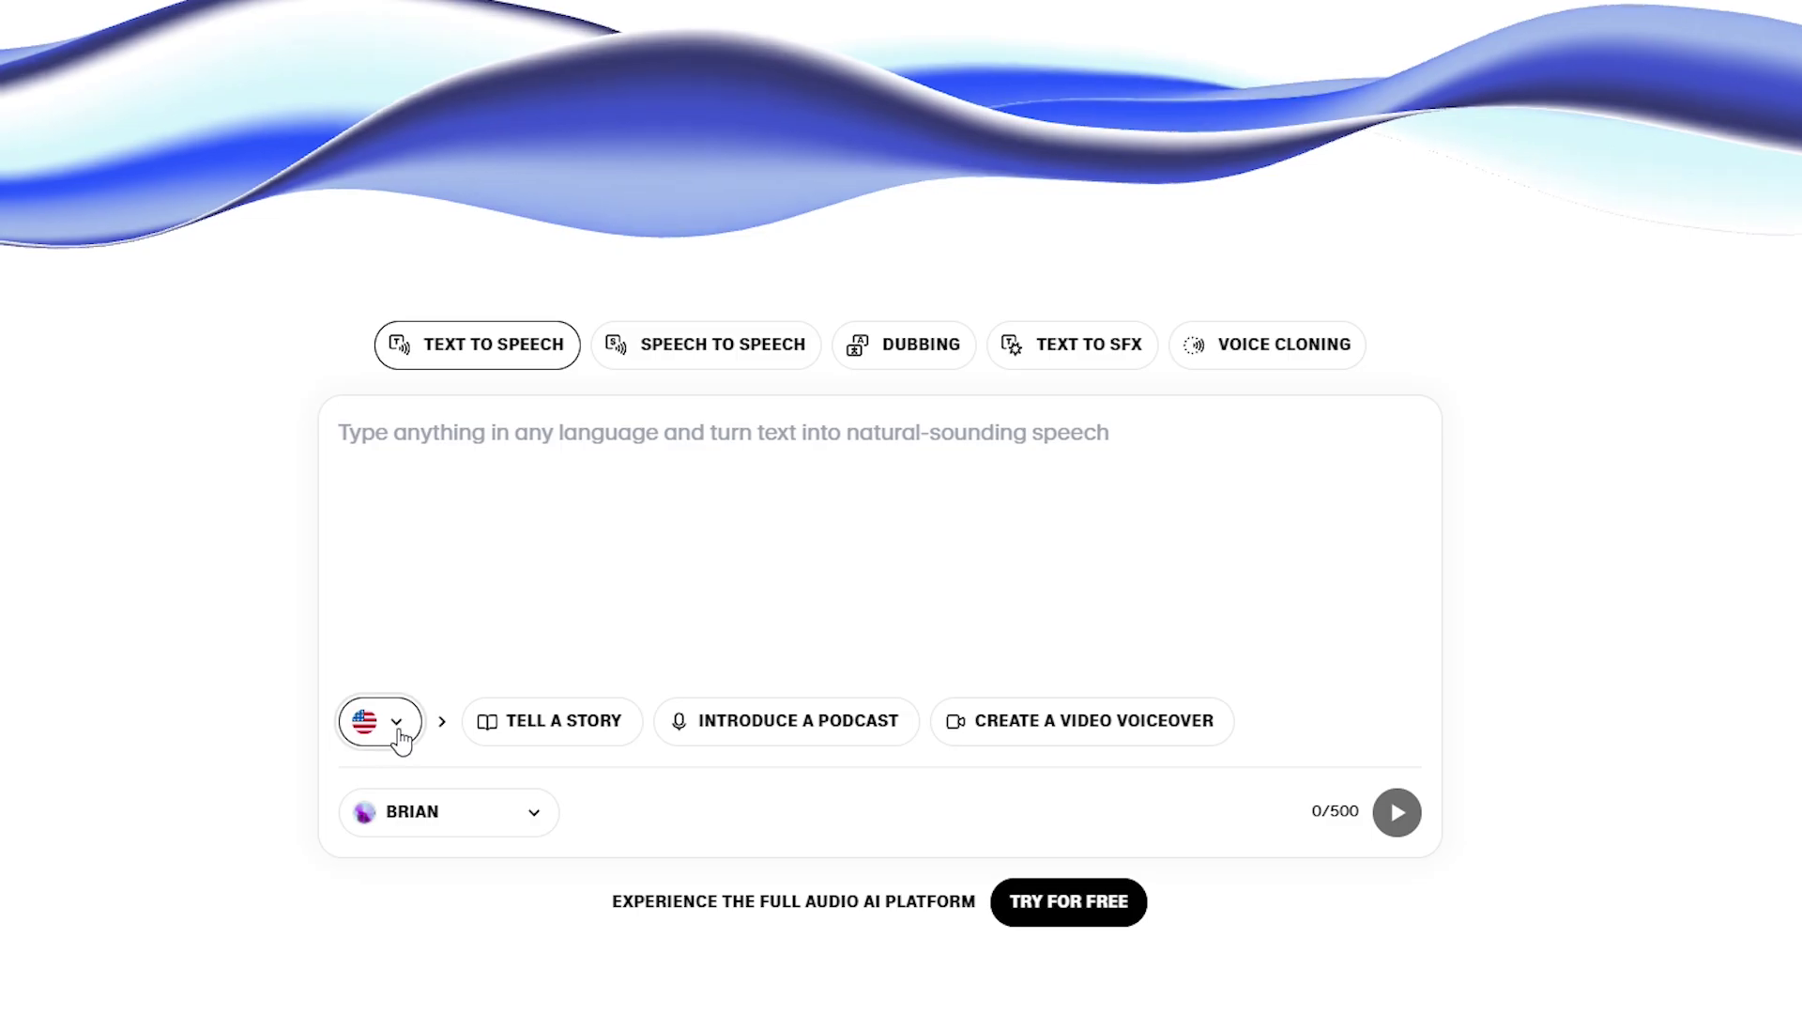
click(378, 720)
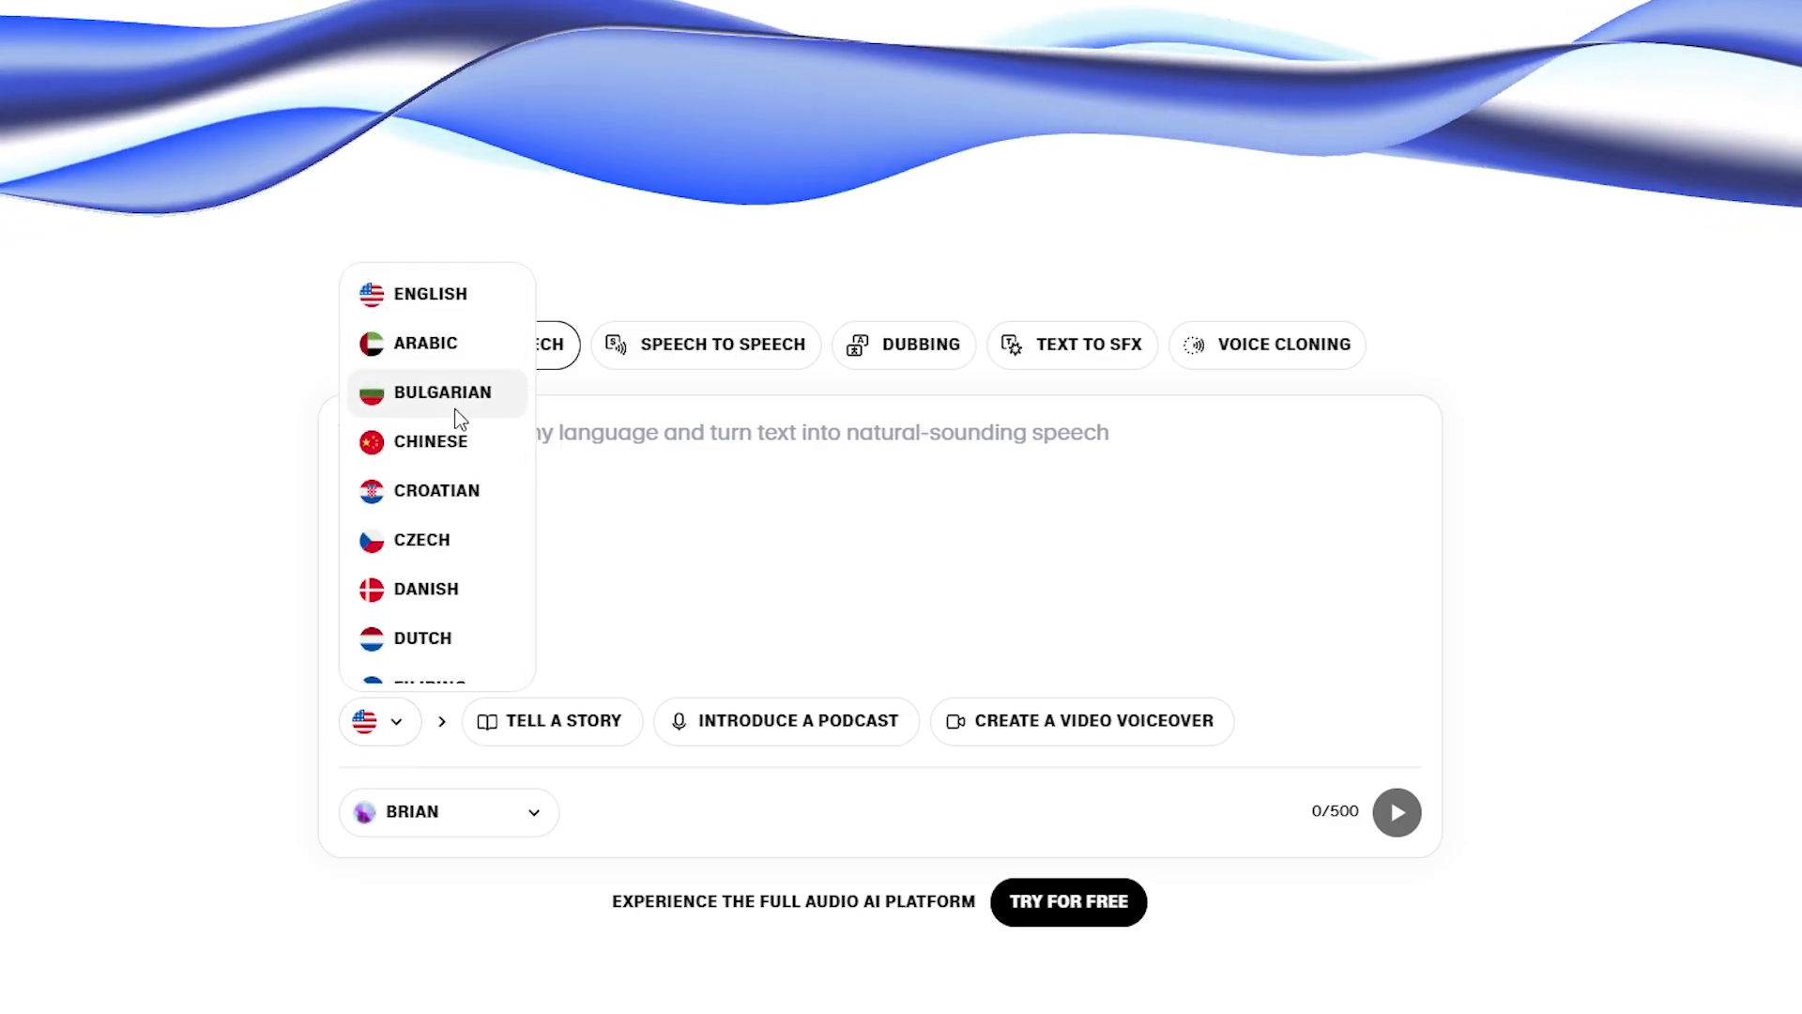
scroll(458, 422, down, 2)
scroll(458, 451, down, 2)
scroll(458, 471, down, 2)
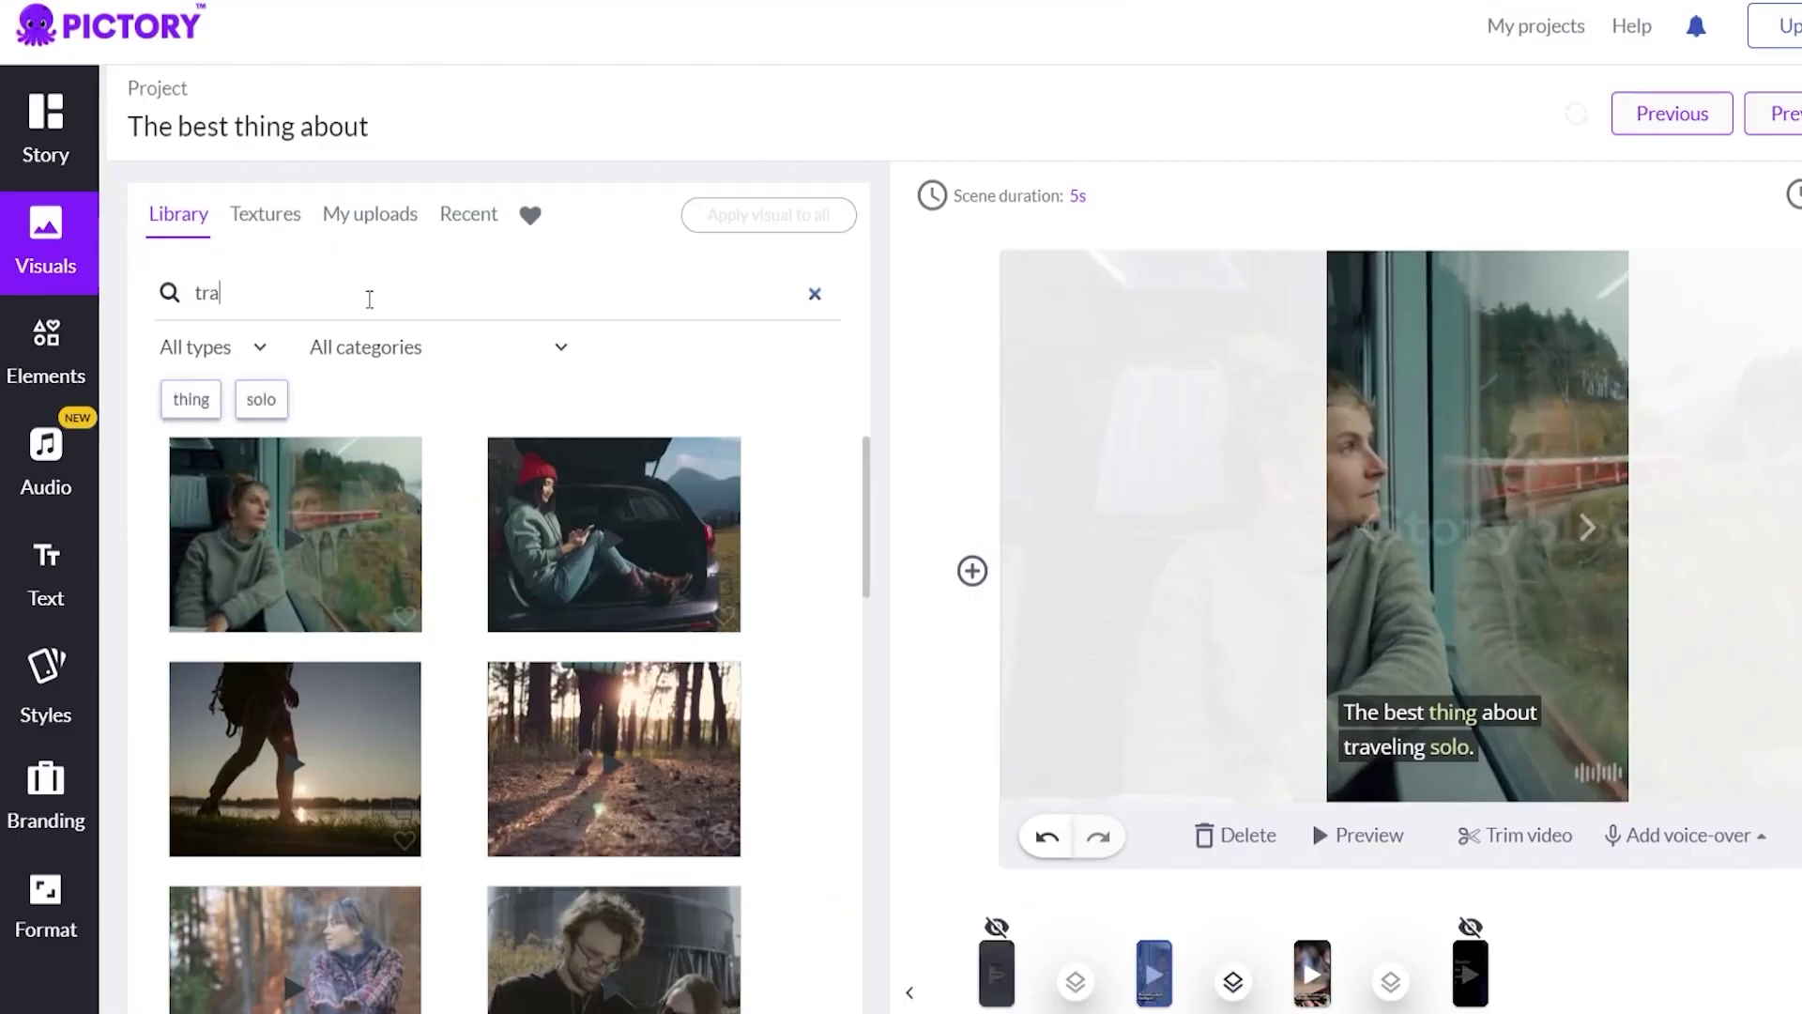
text(vel)
- Search the library for travel clips, use one as the scene visual and select its caption
key(Return)
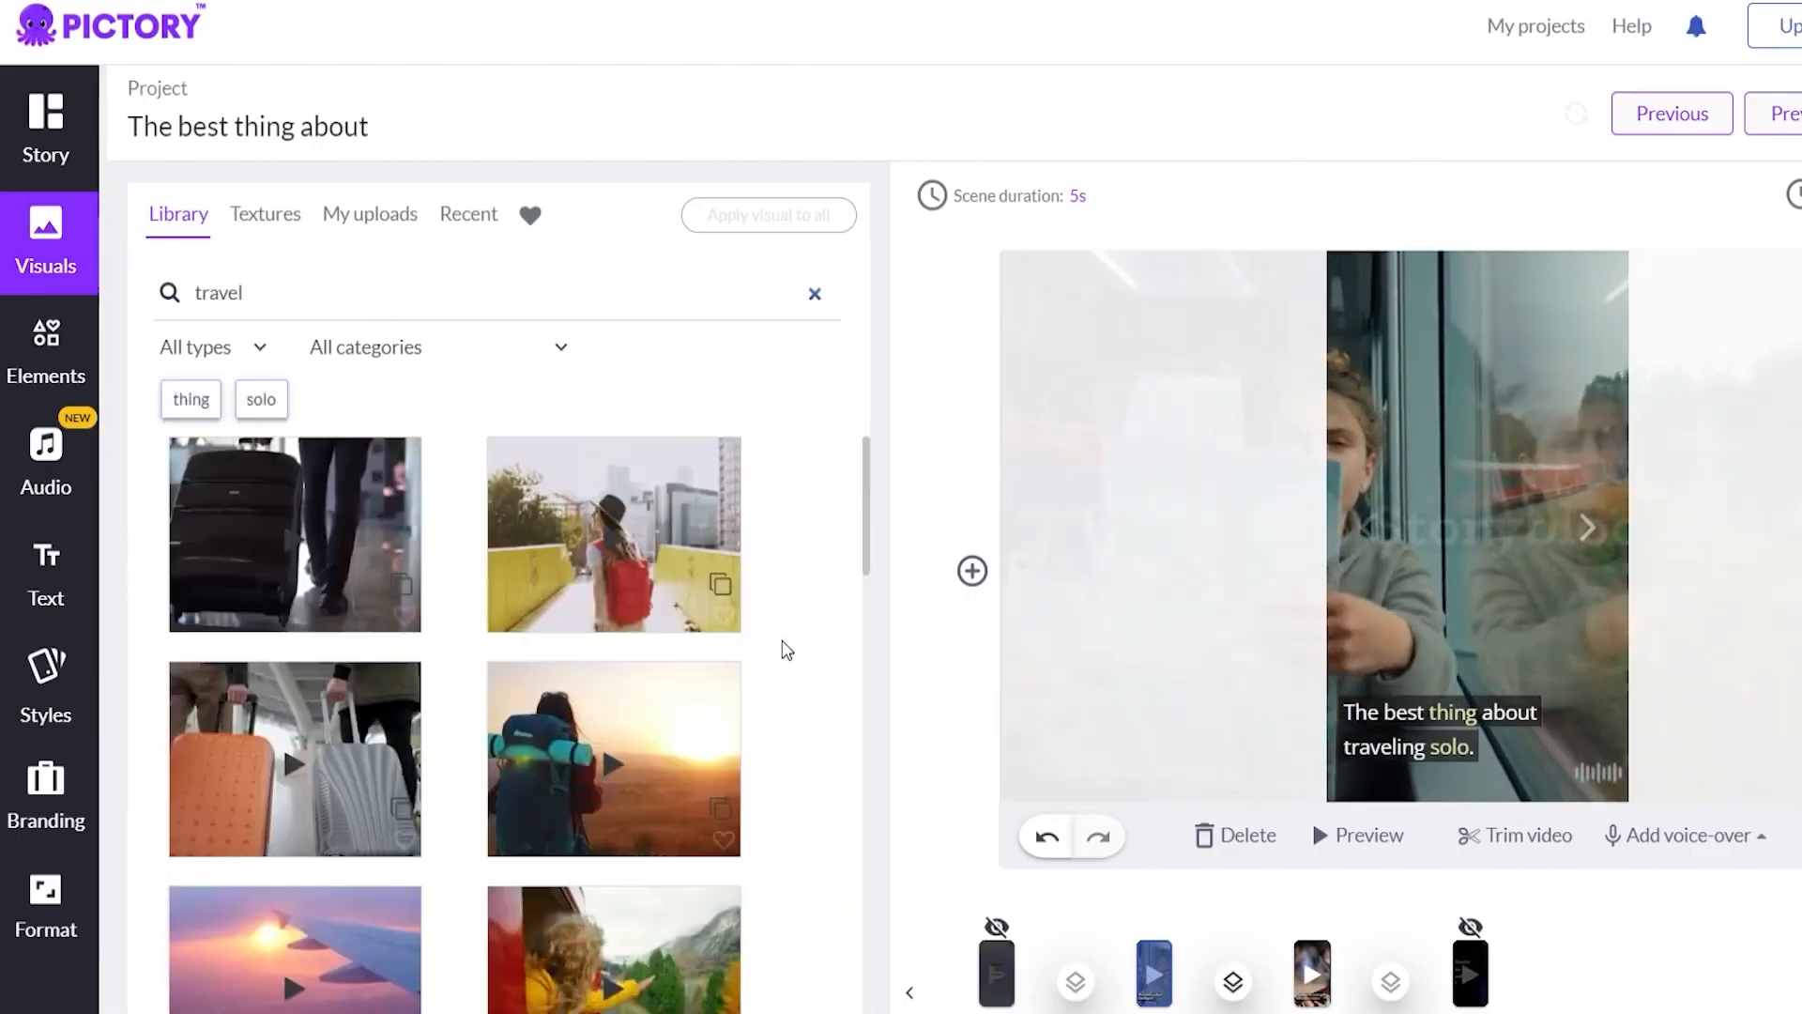
click(614, 765)
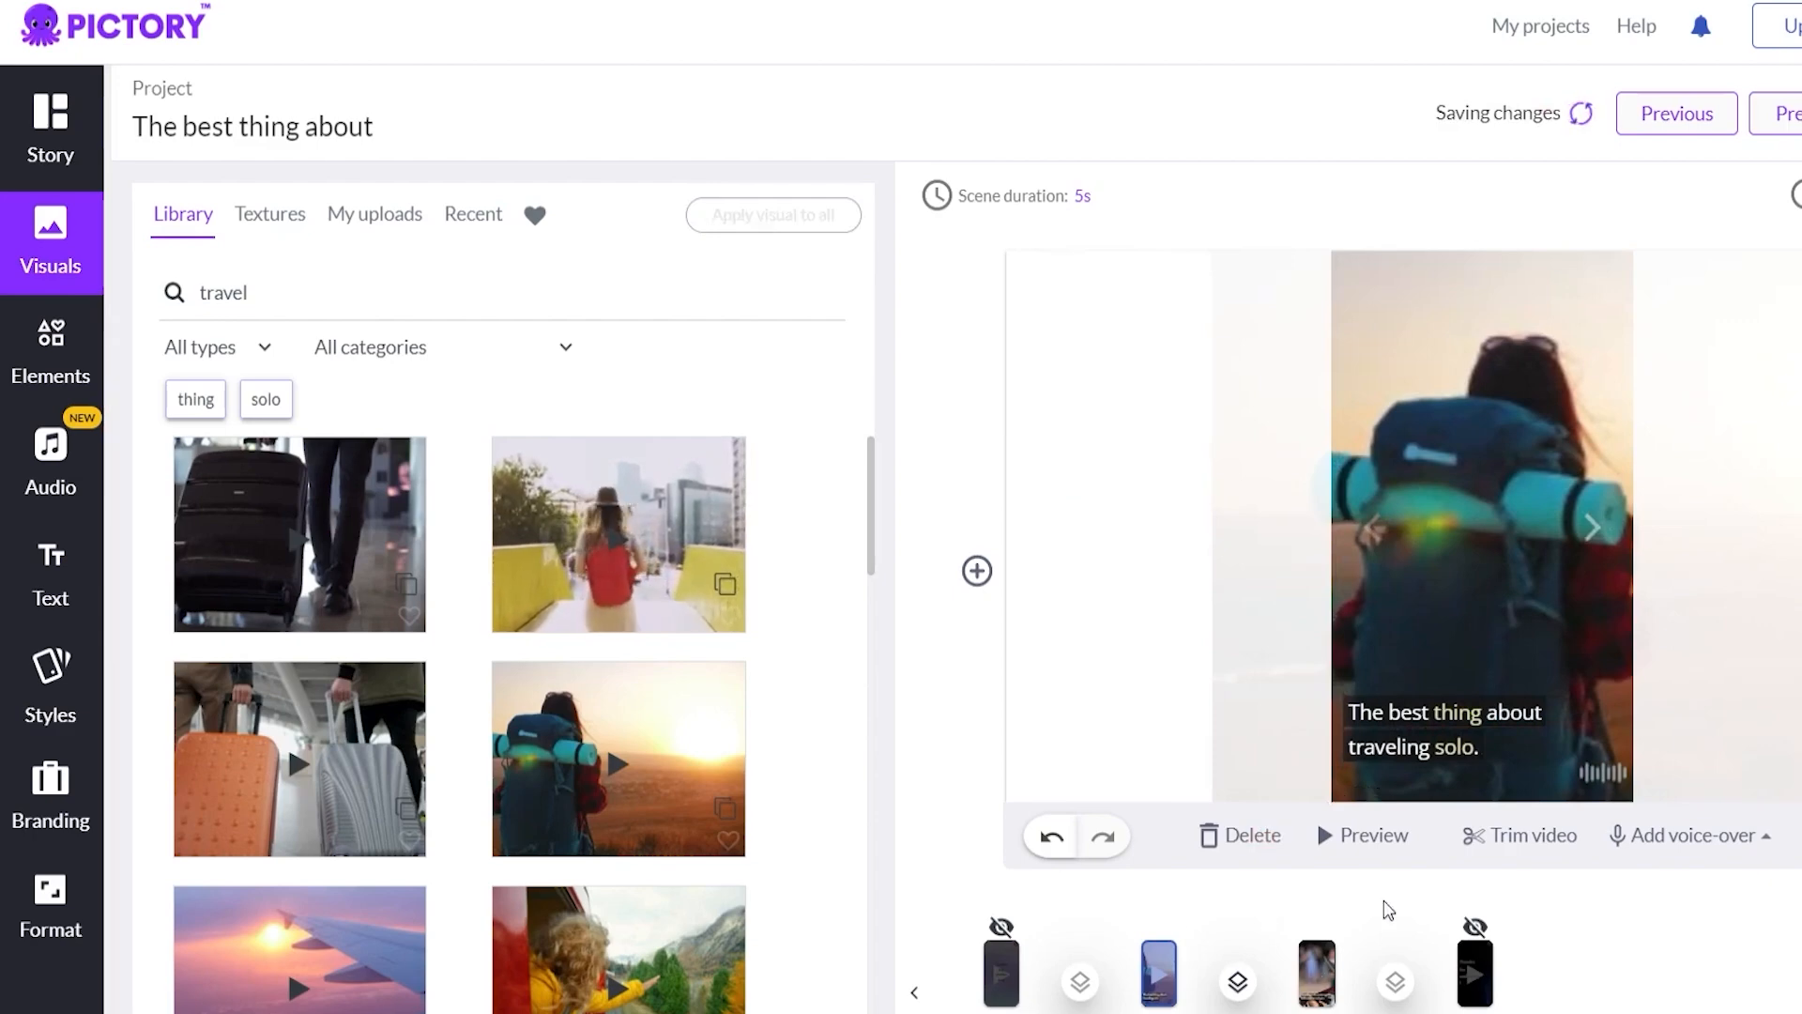
click(1435, 725)
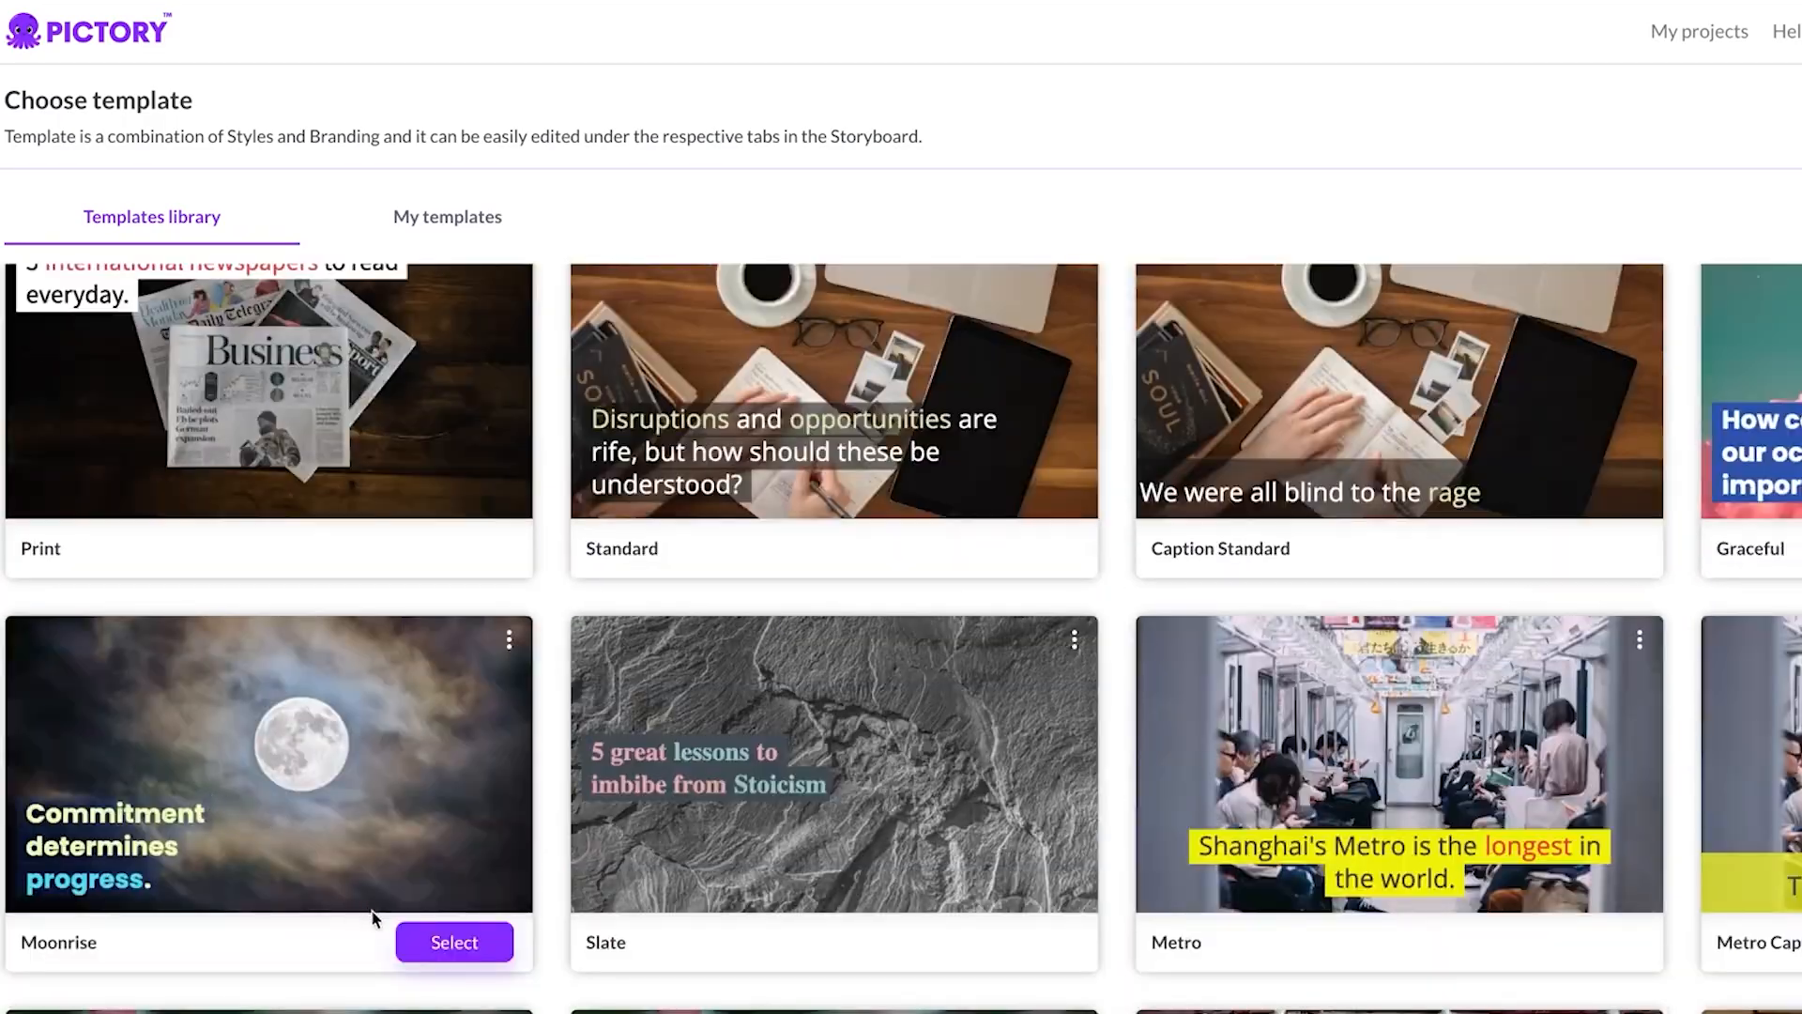
- Choose the Moonrise template, replace Scene 1's visual with an uploaded clip and preview scenes
click(437, 940)
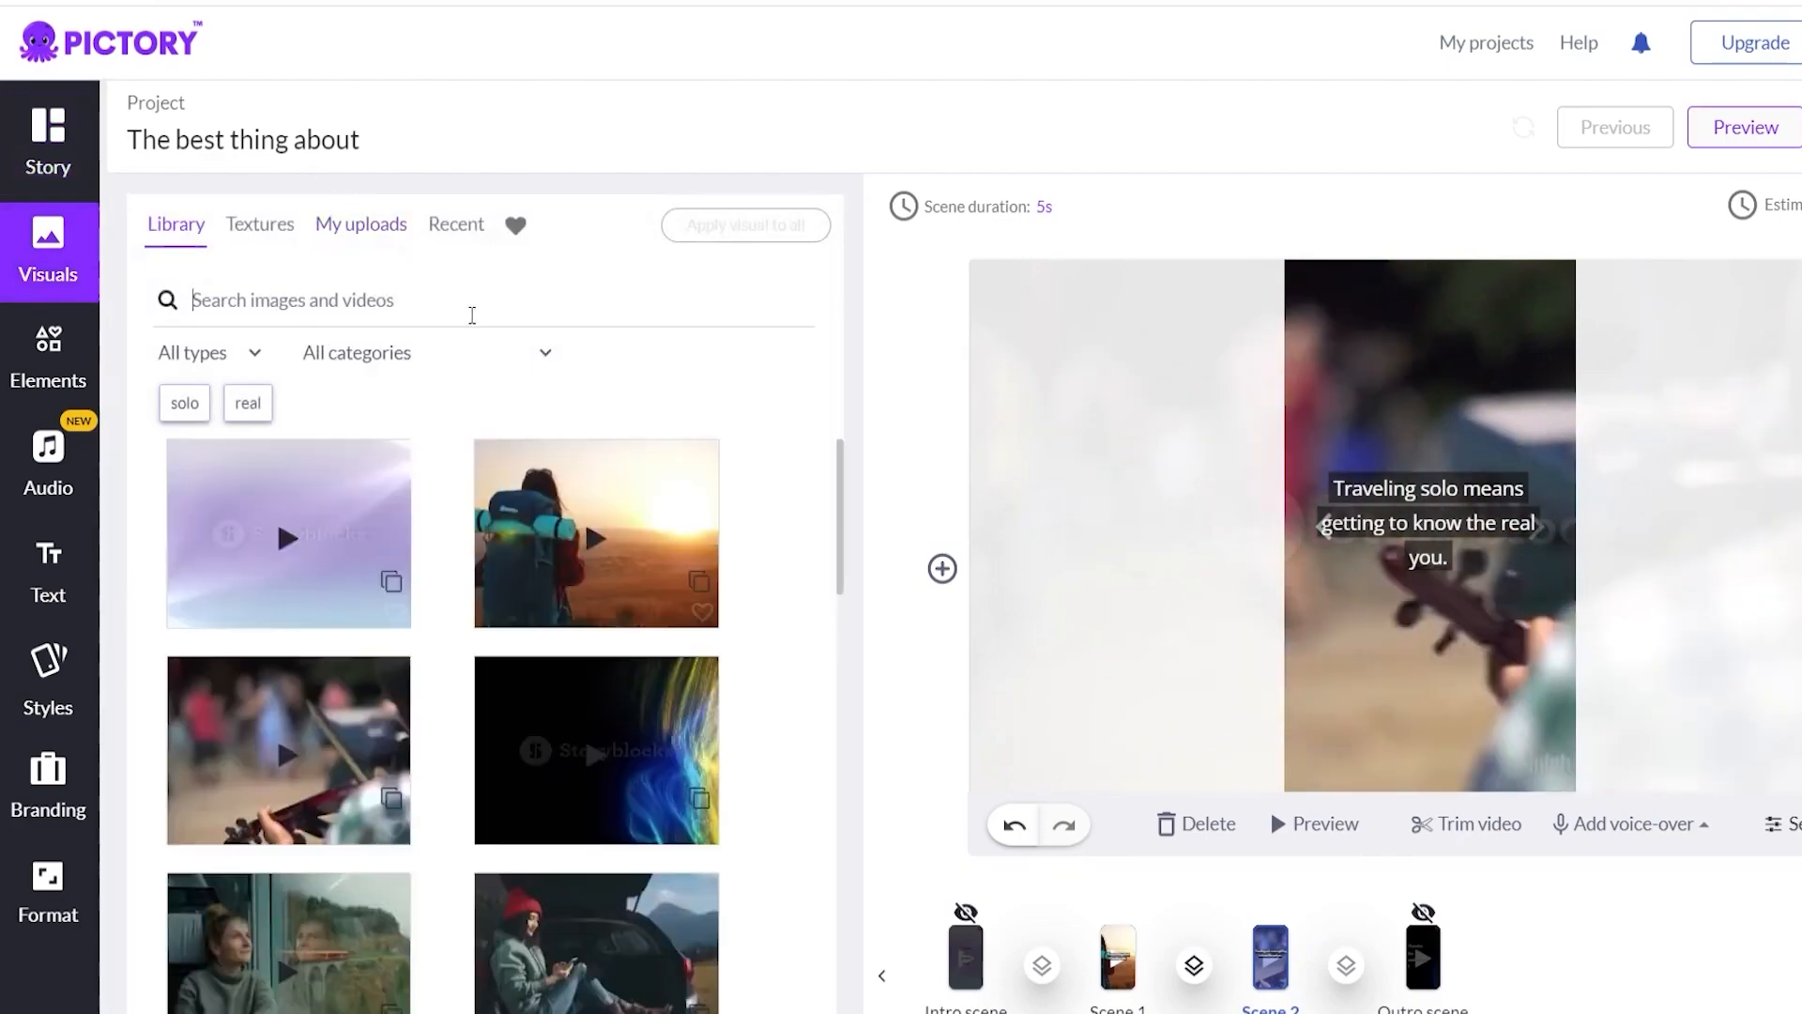
text(el)
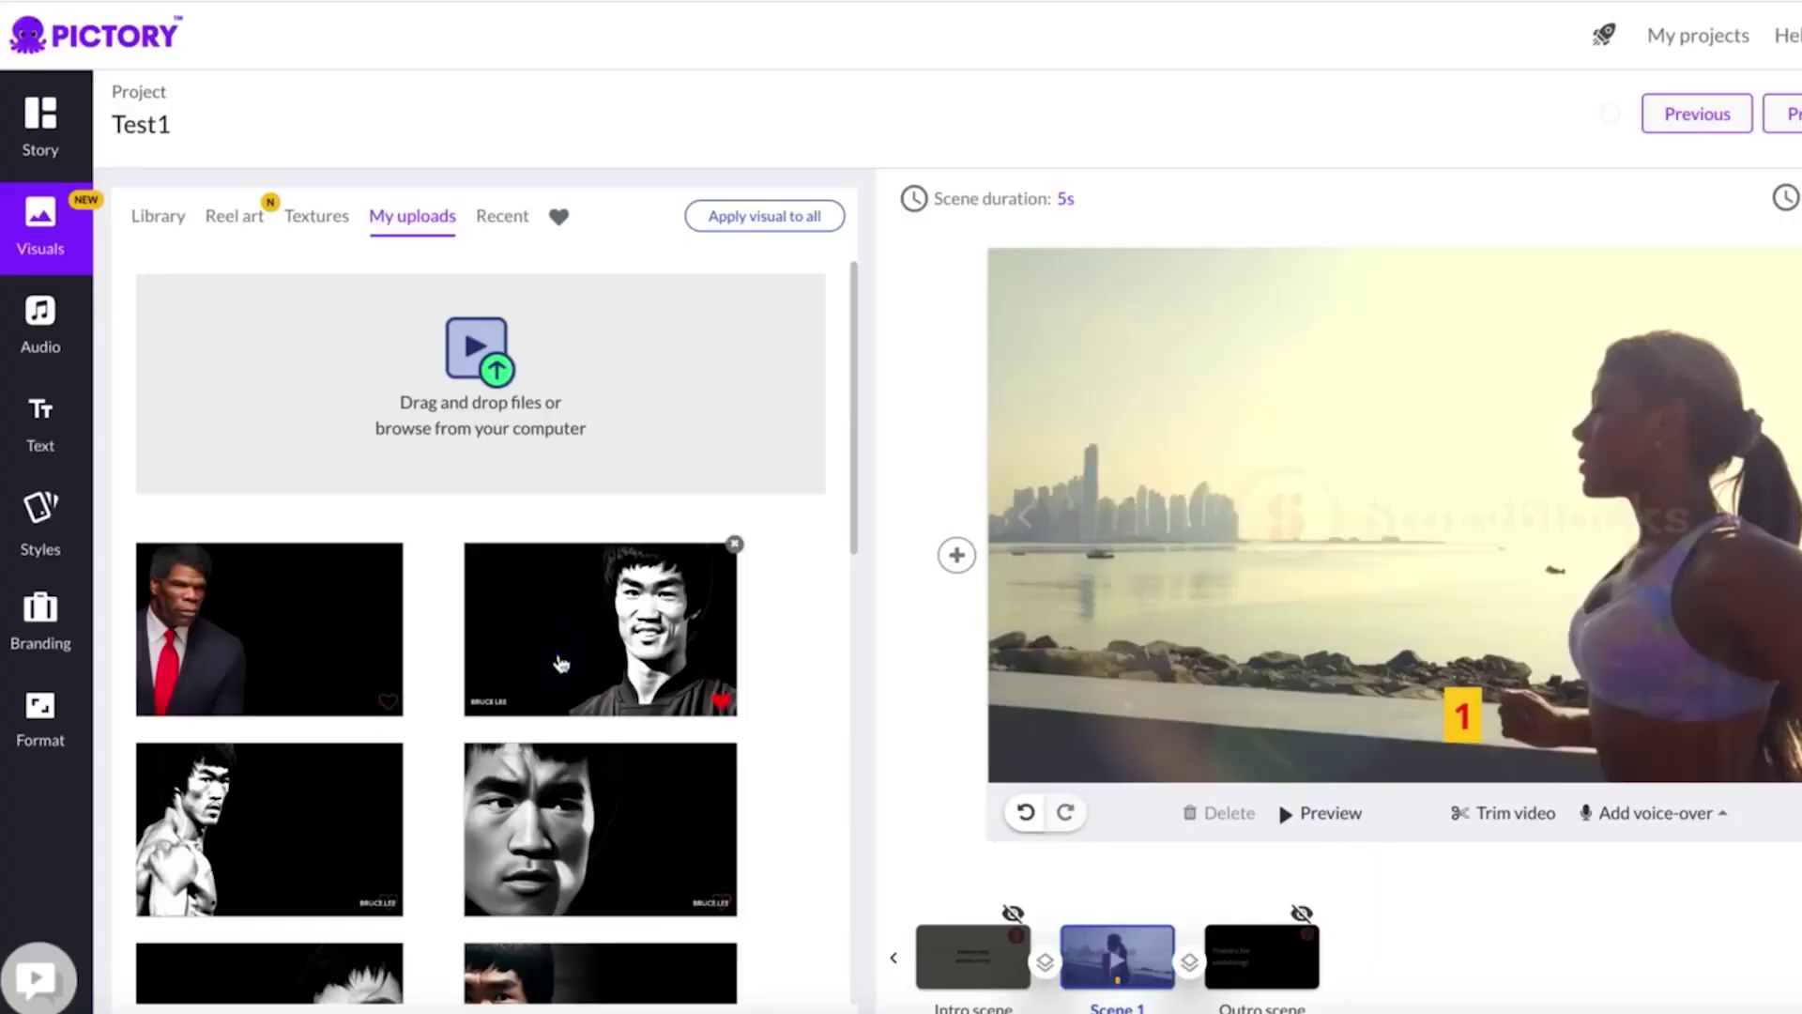
click(559, 663)
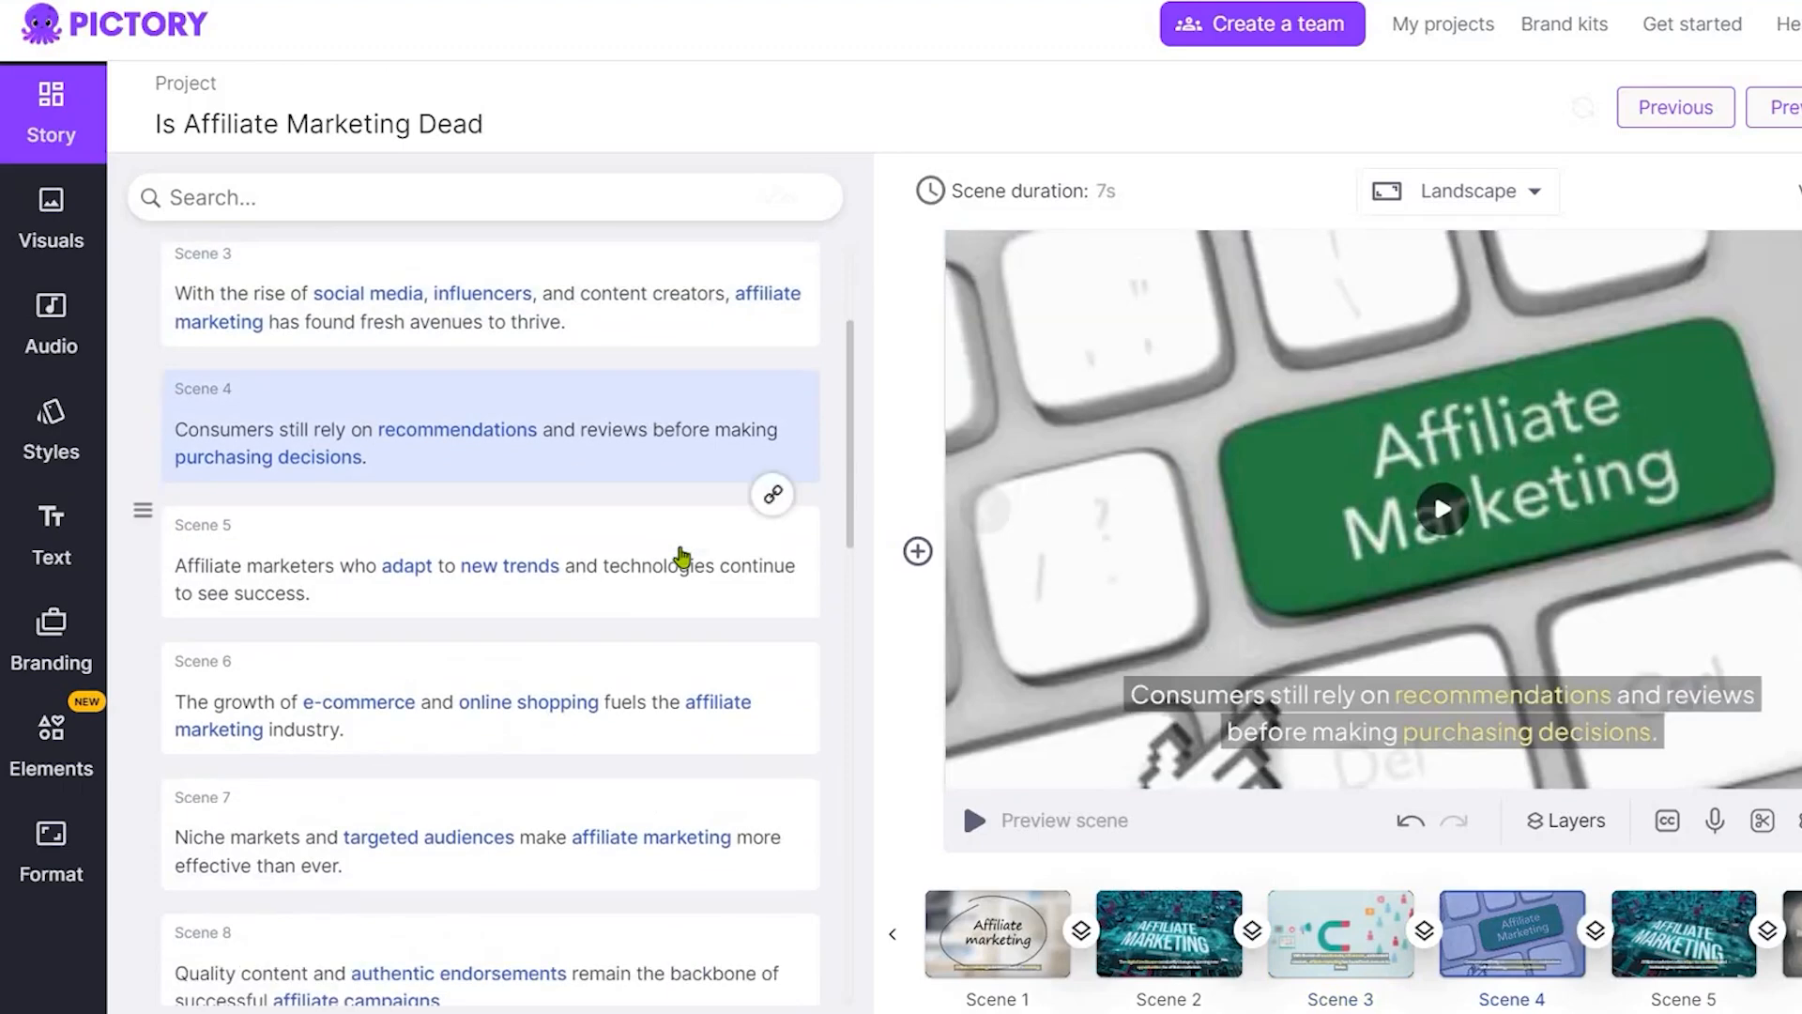
click(683, 556)
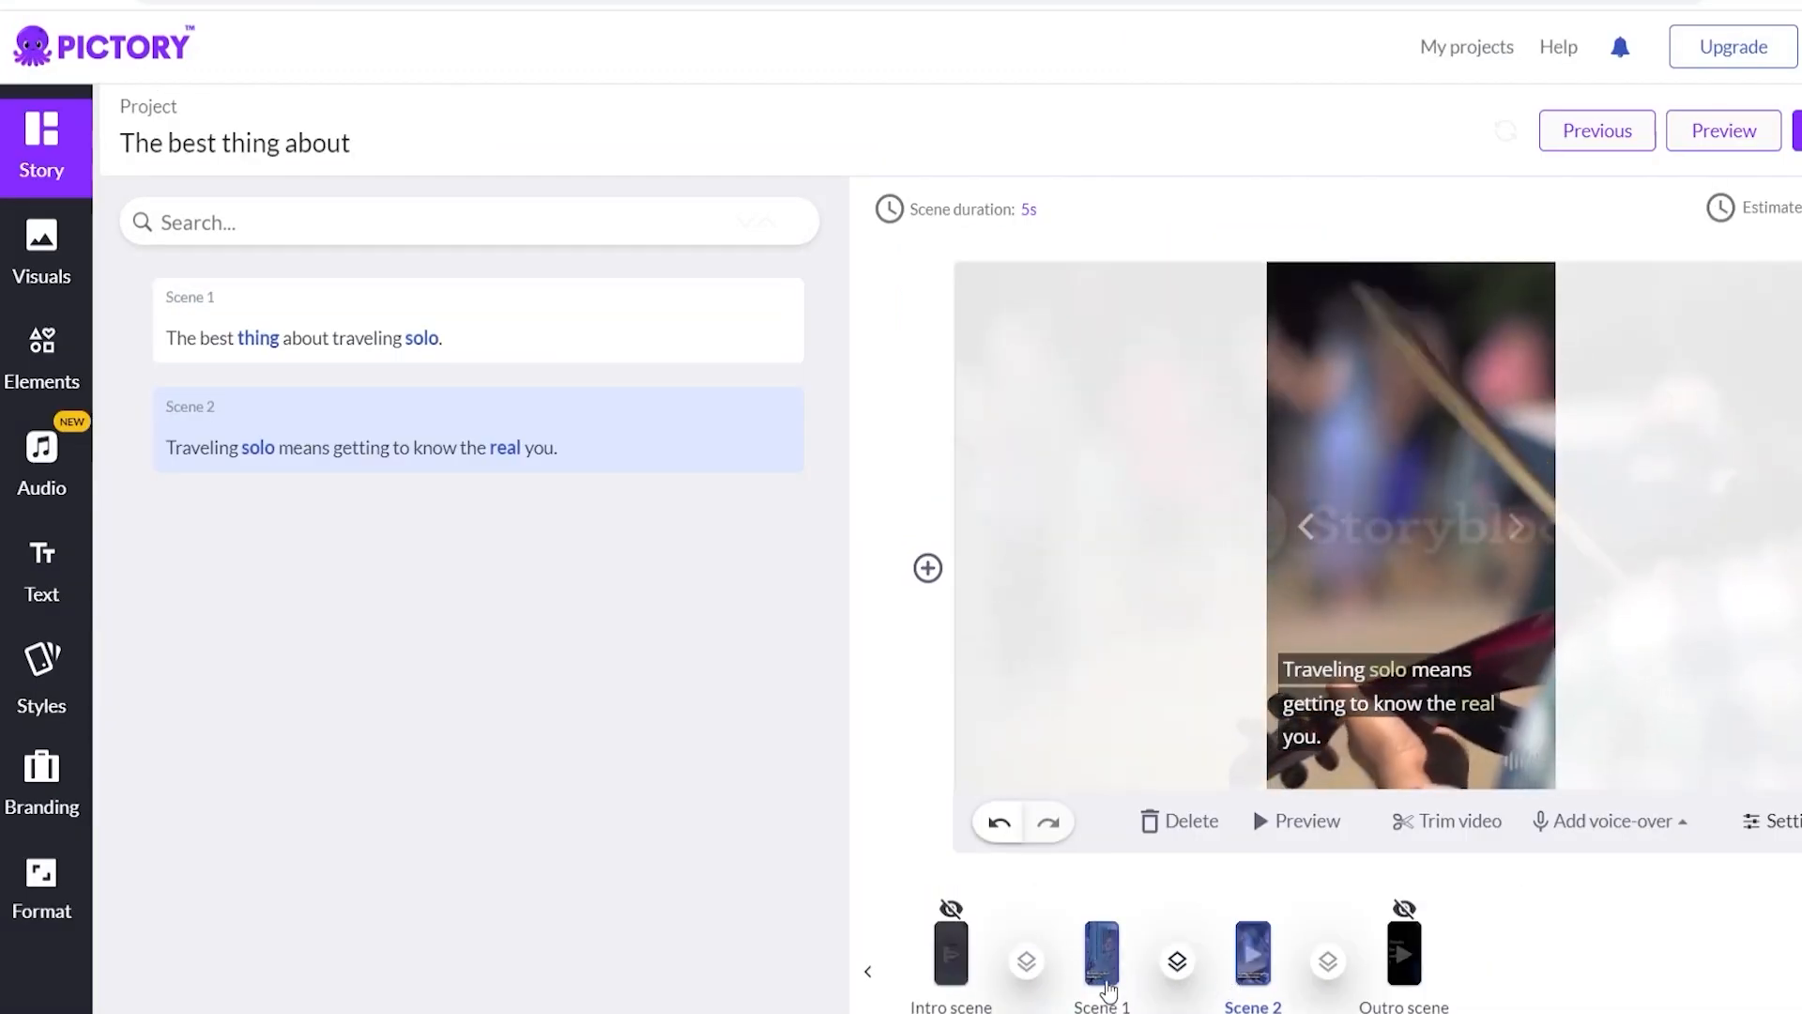
click(1099, 961)
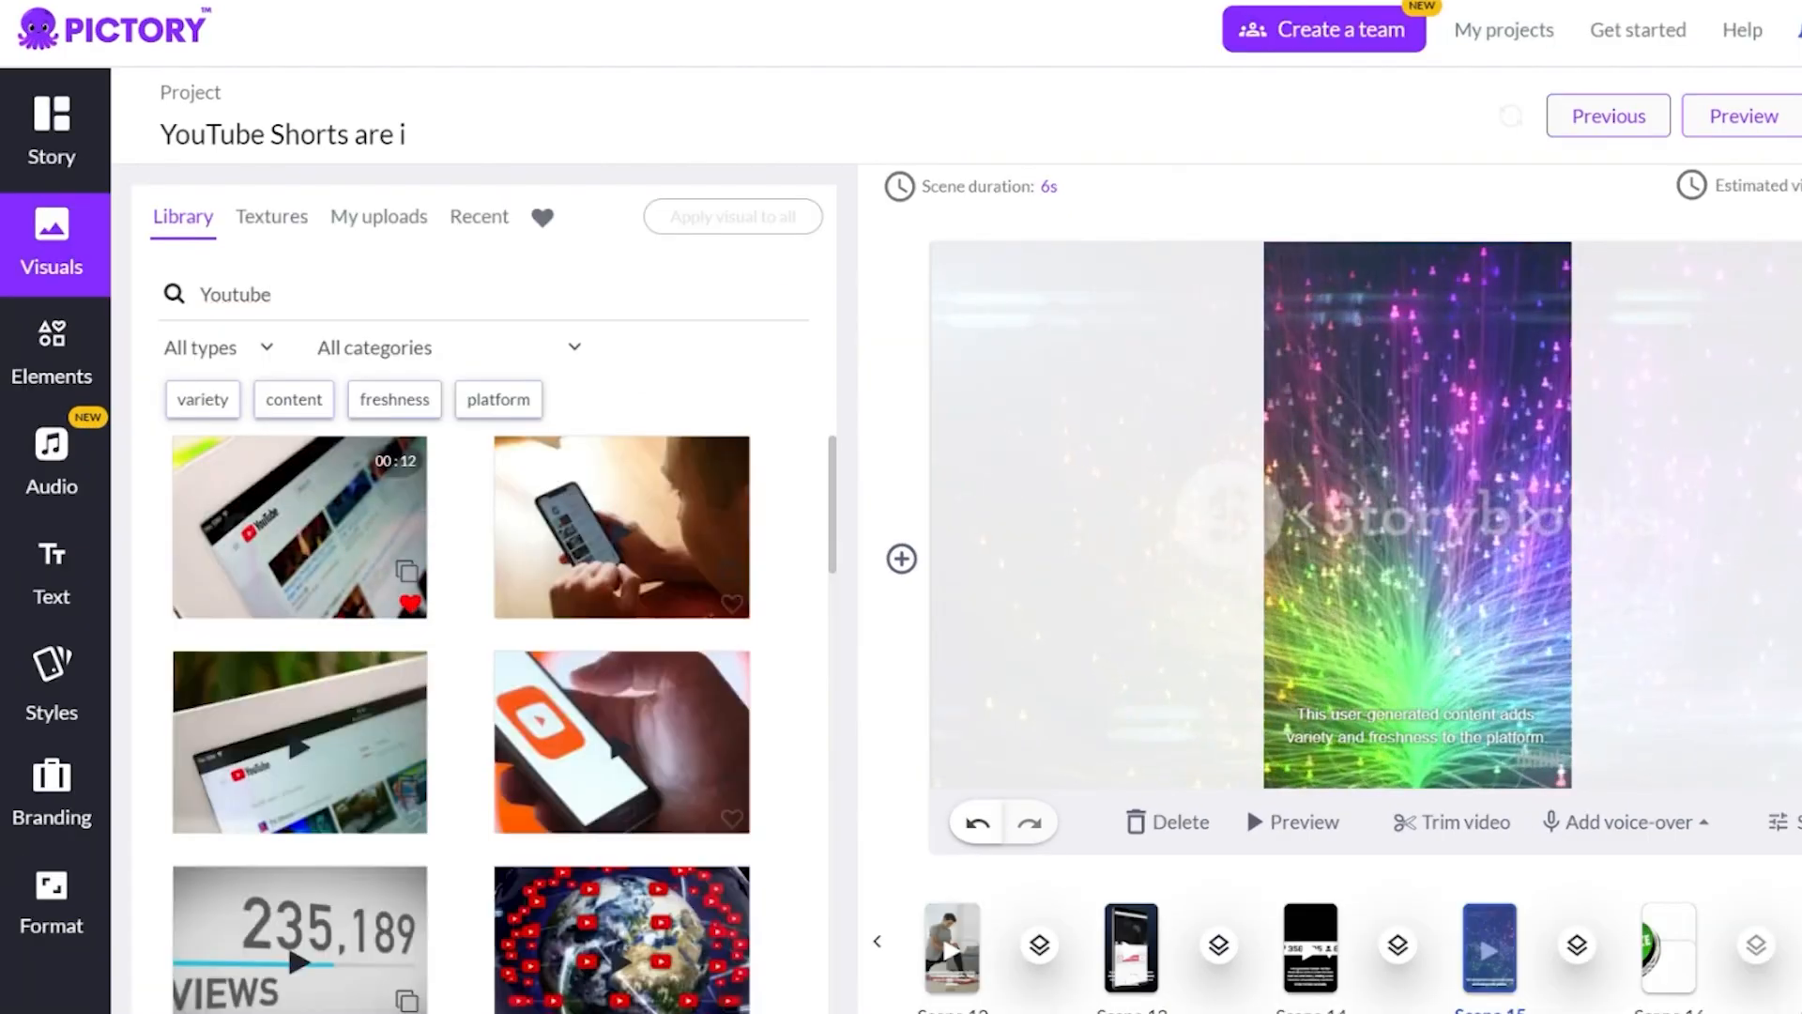
scroll(286, 937, down, 5)
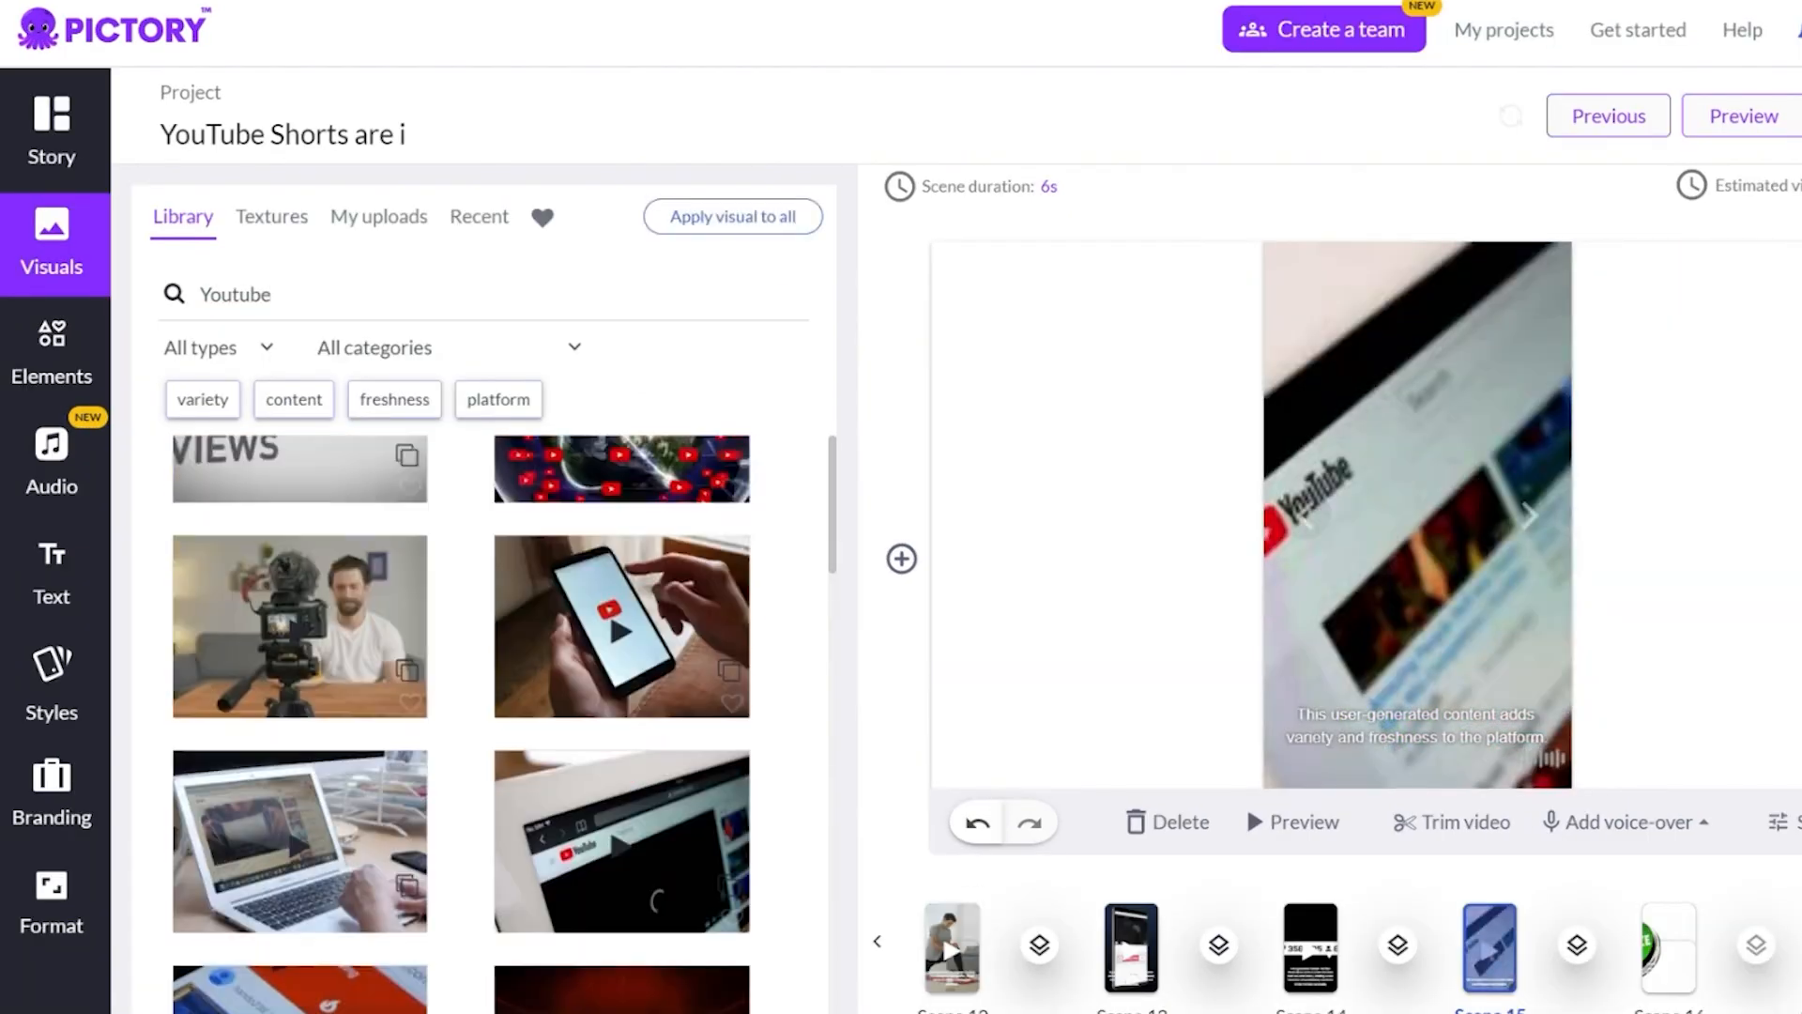
scroll(460, 704, up, 2)
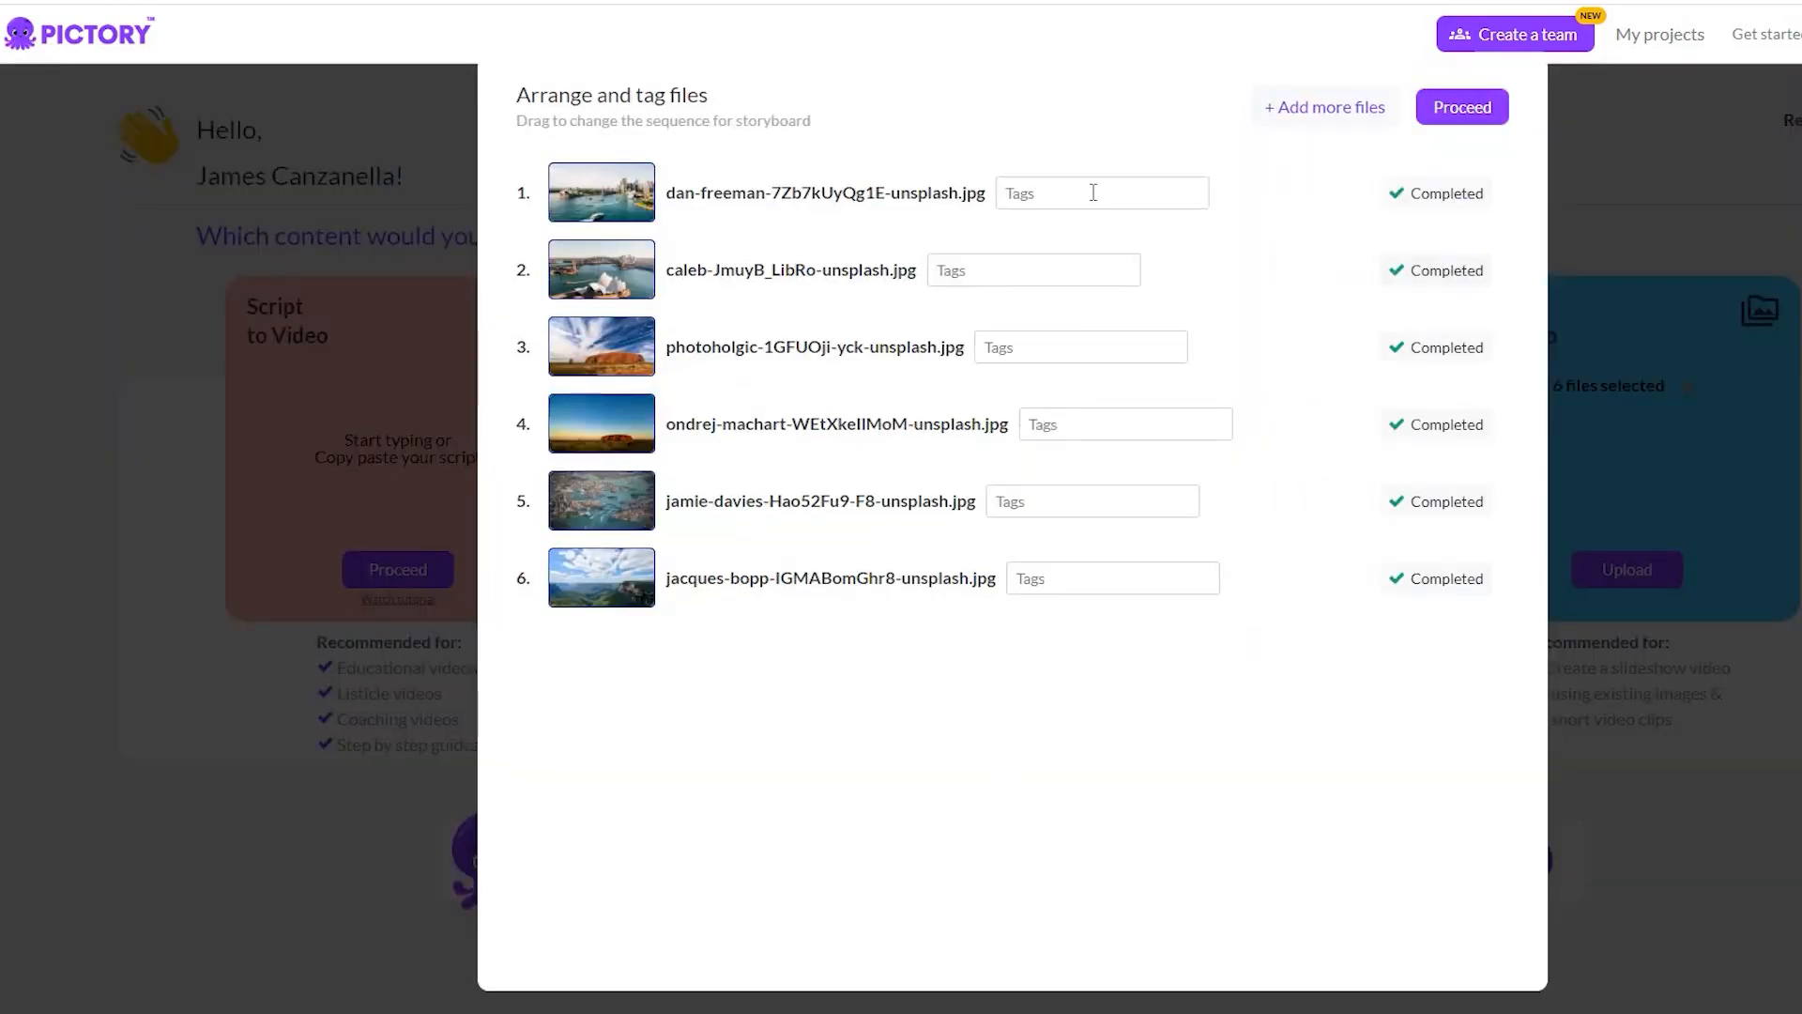
- Build a storyboard from the six uploaded landscape photos
click(1471, 113)
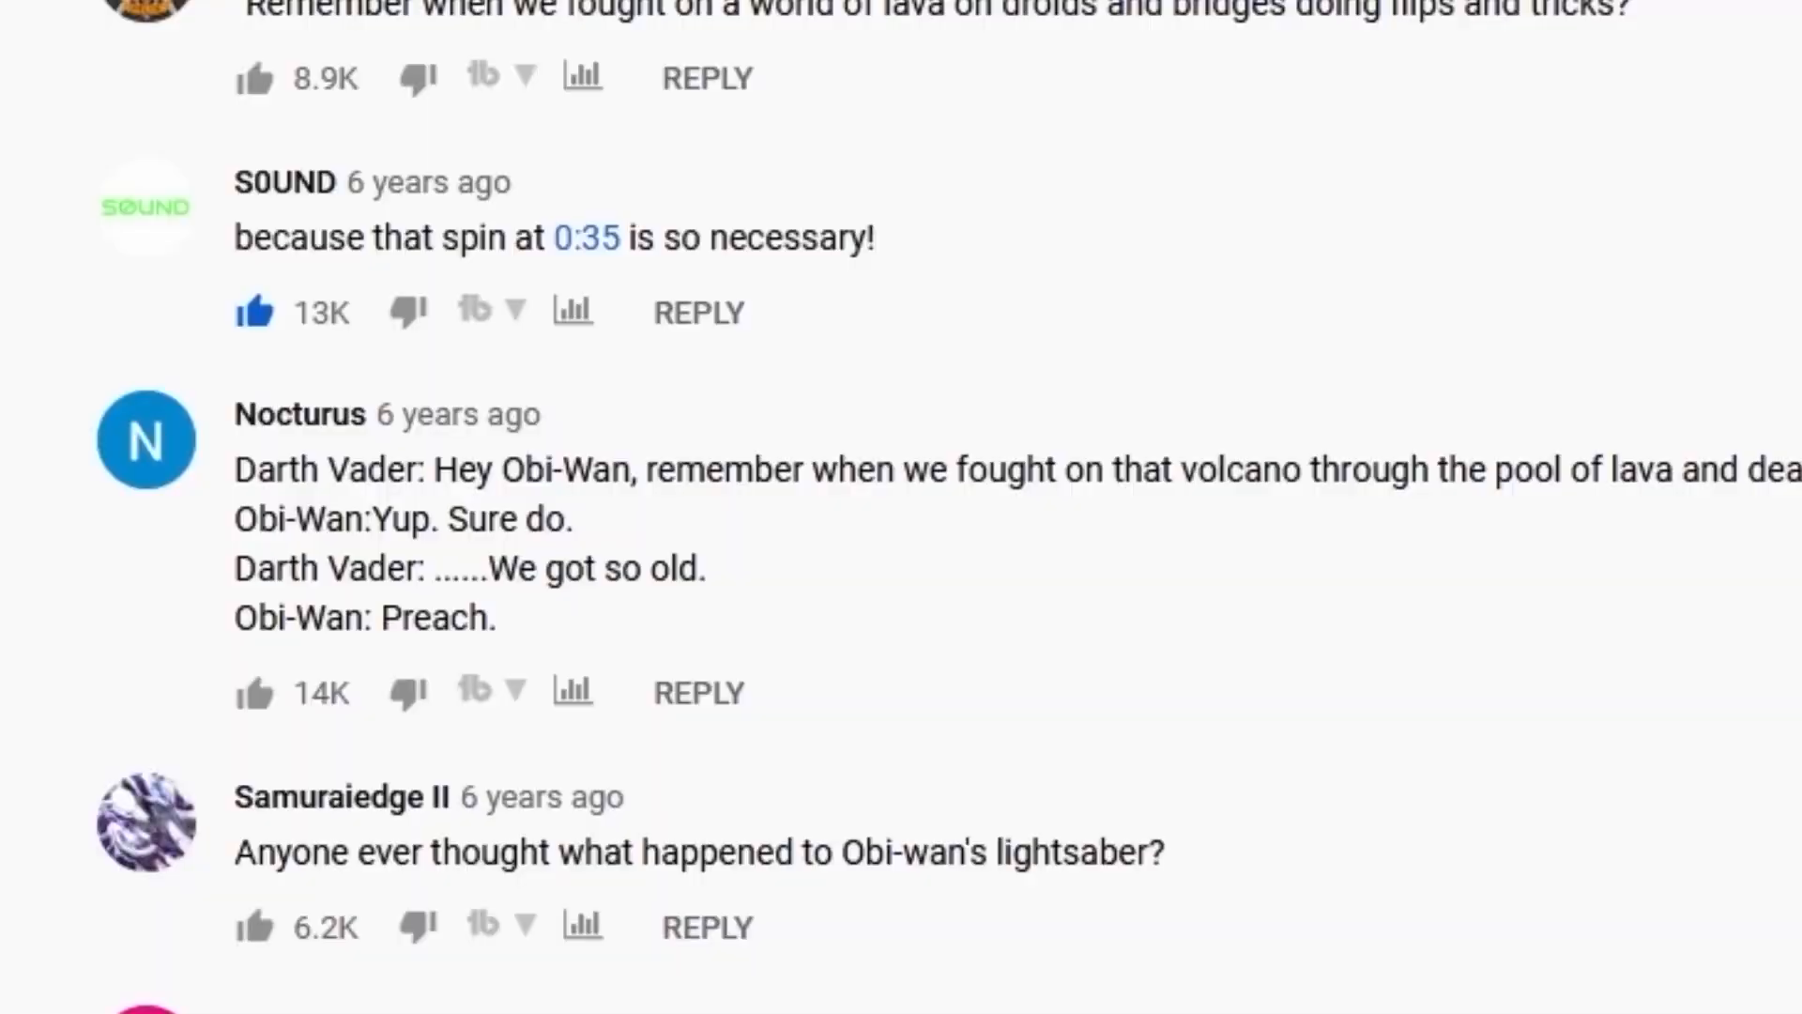
scroll(901, 564, down, 3)
scroll(484, 673, down, 3)
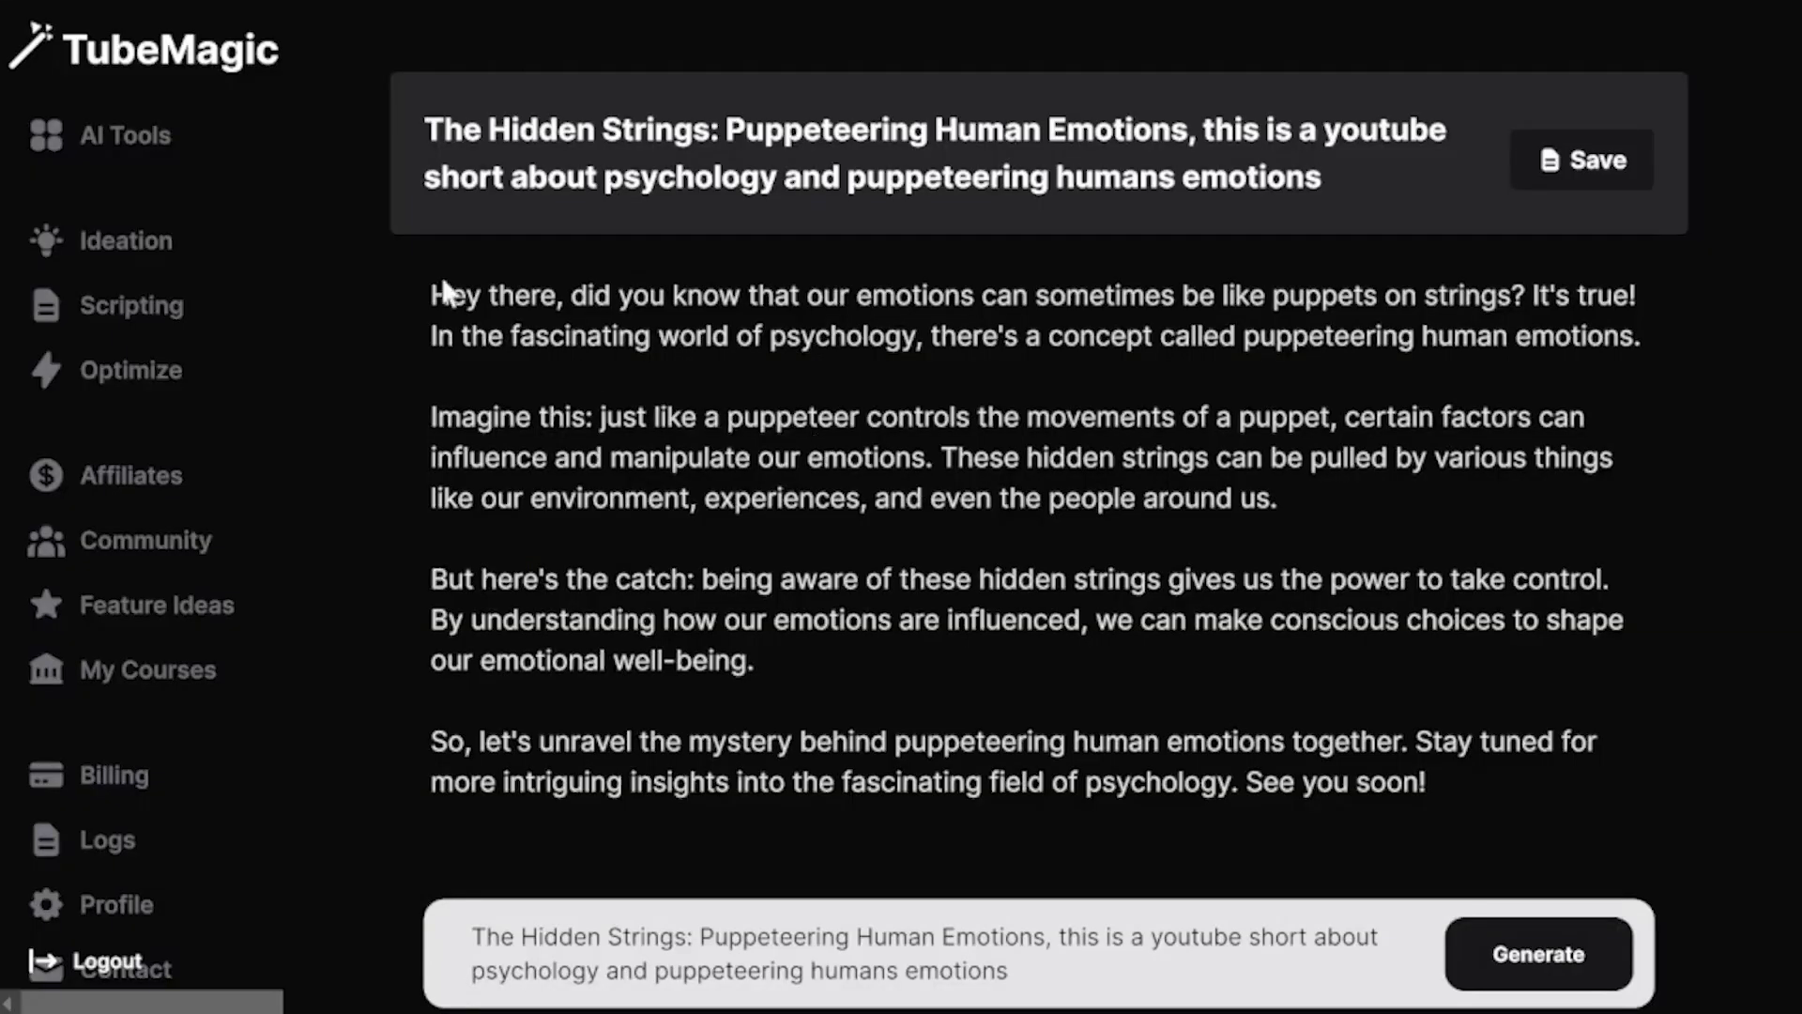
- Select the entire generated script
drag(430, 289, 1495, 815)
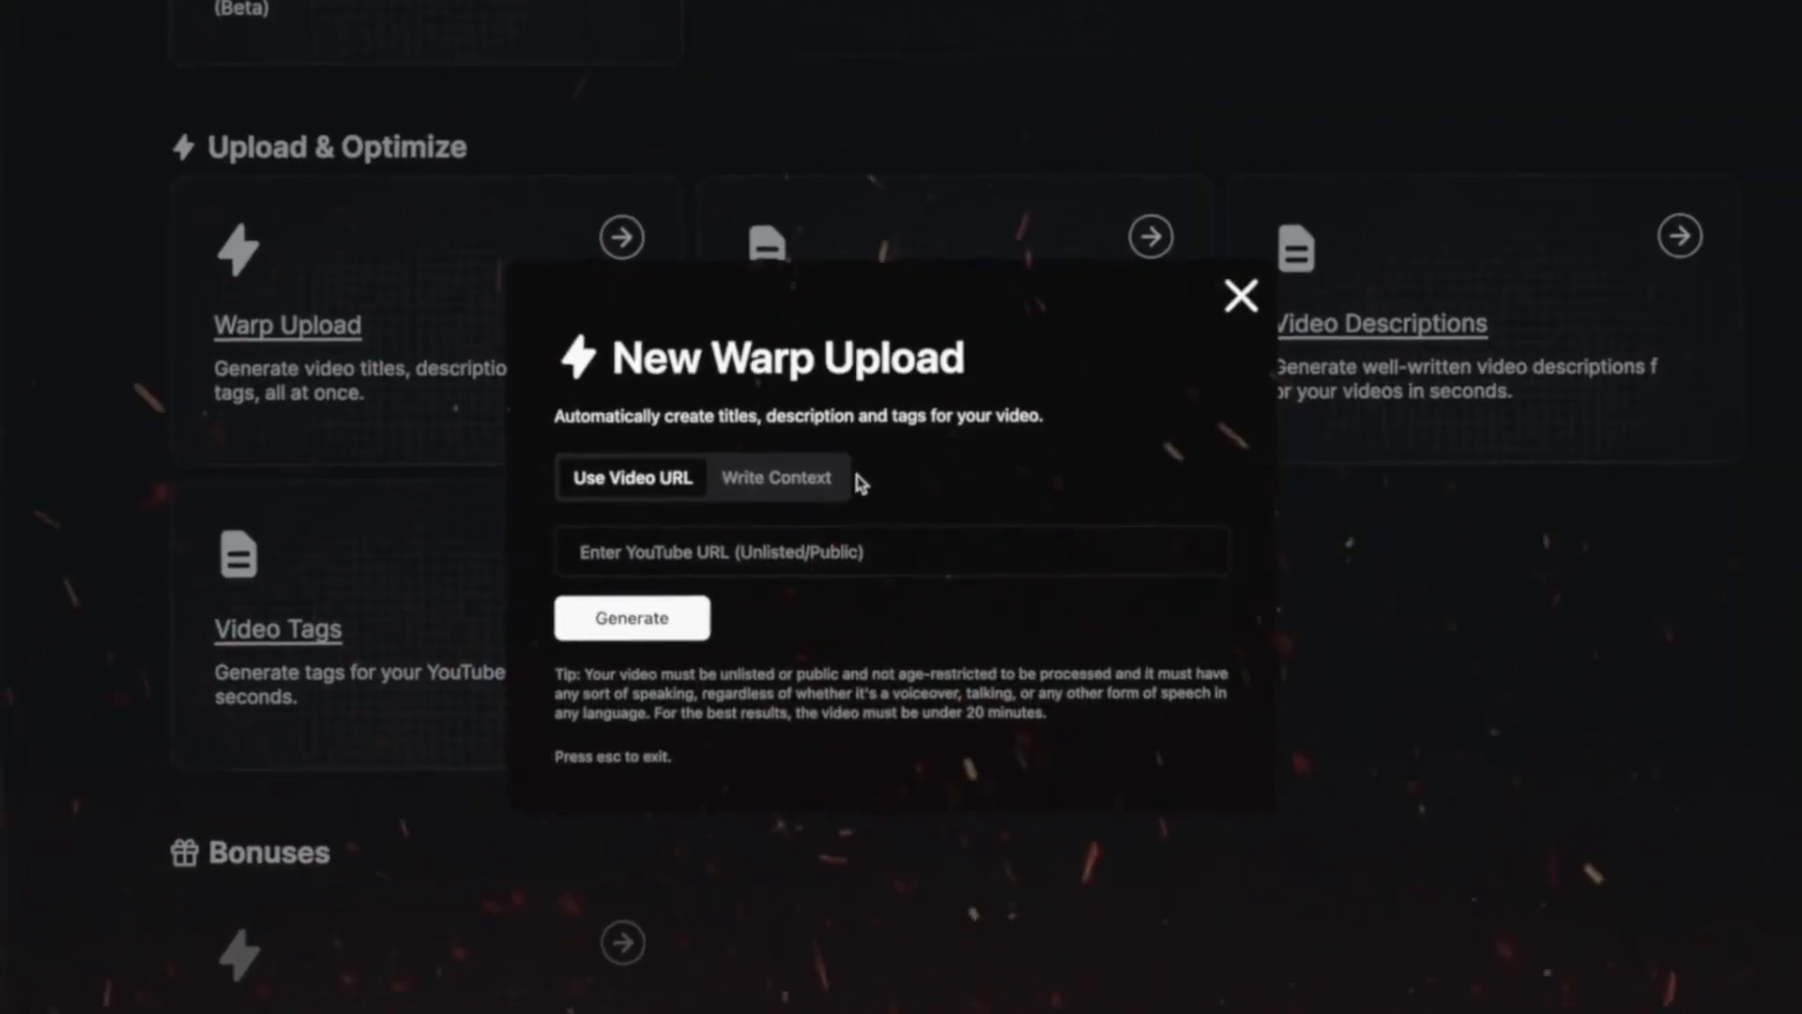
- Switch Warp Upload to describing the video with written context
click(845, 479)
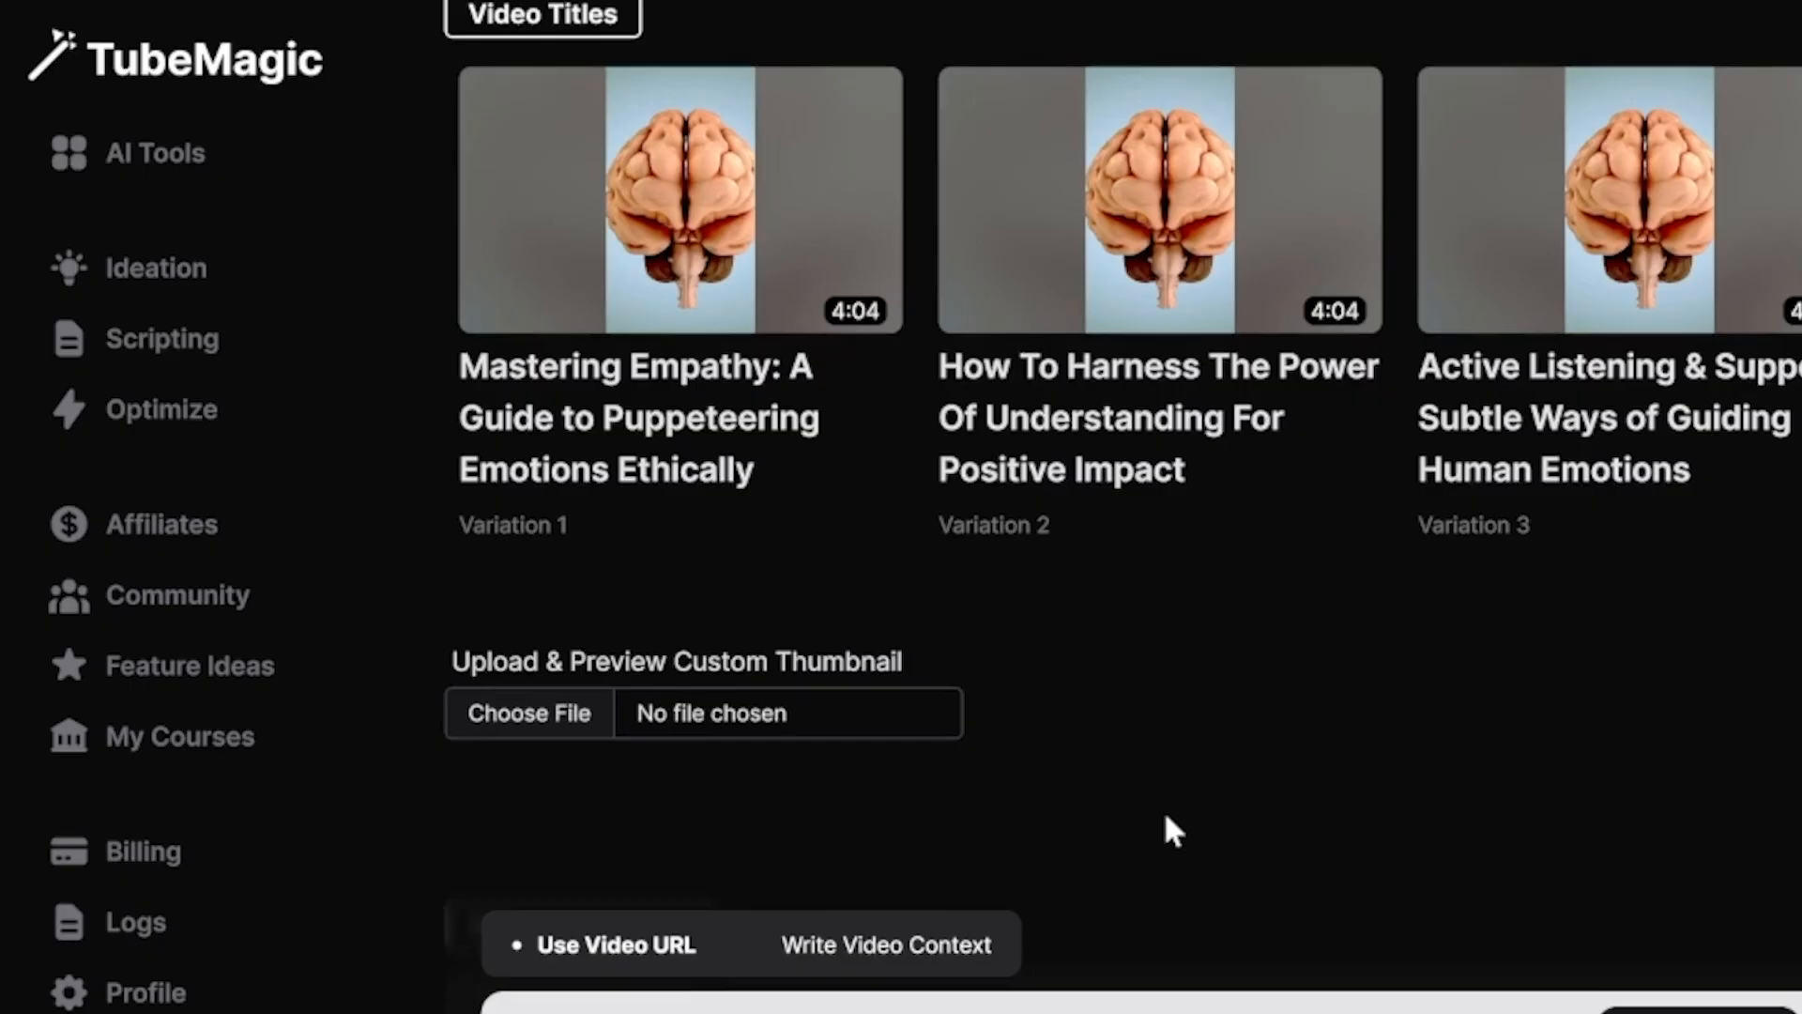
scroll(1165, 810, down, 8)
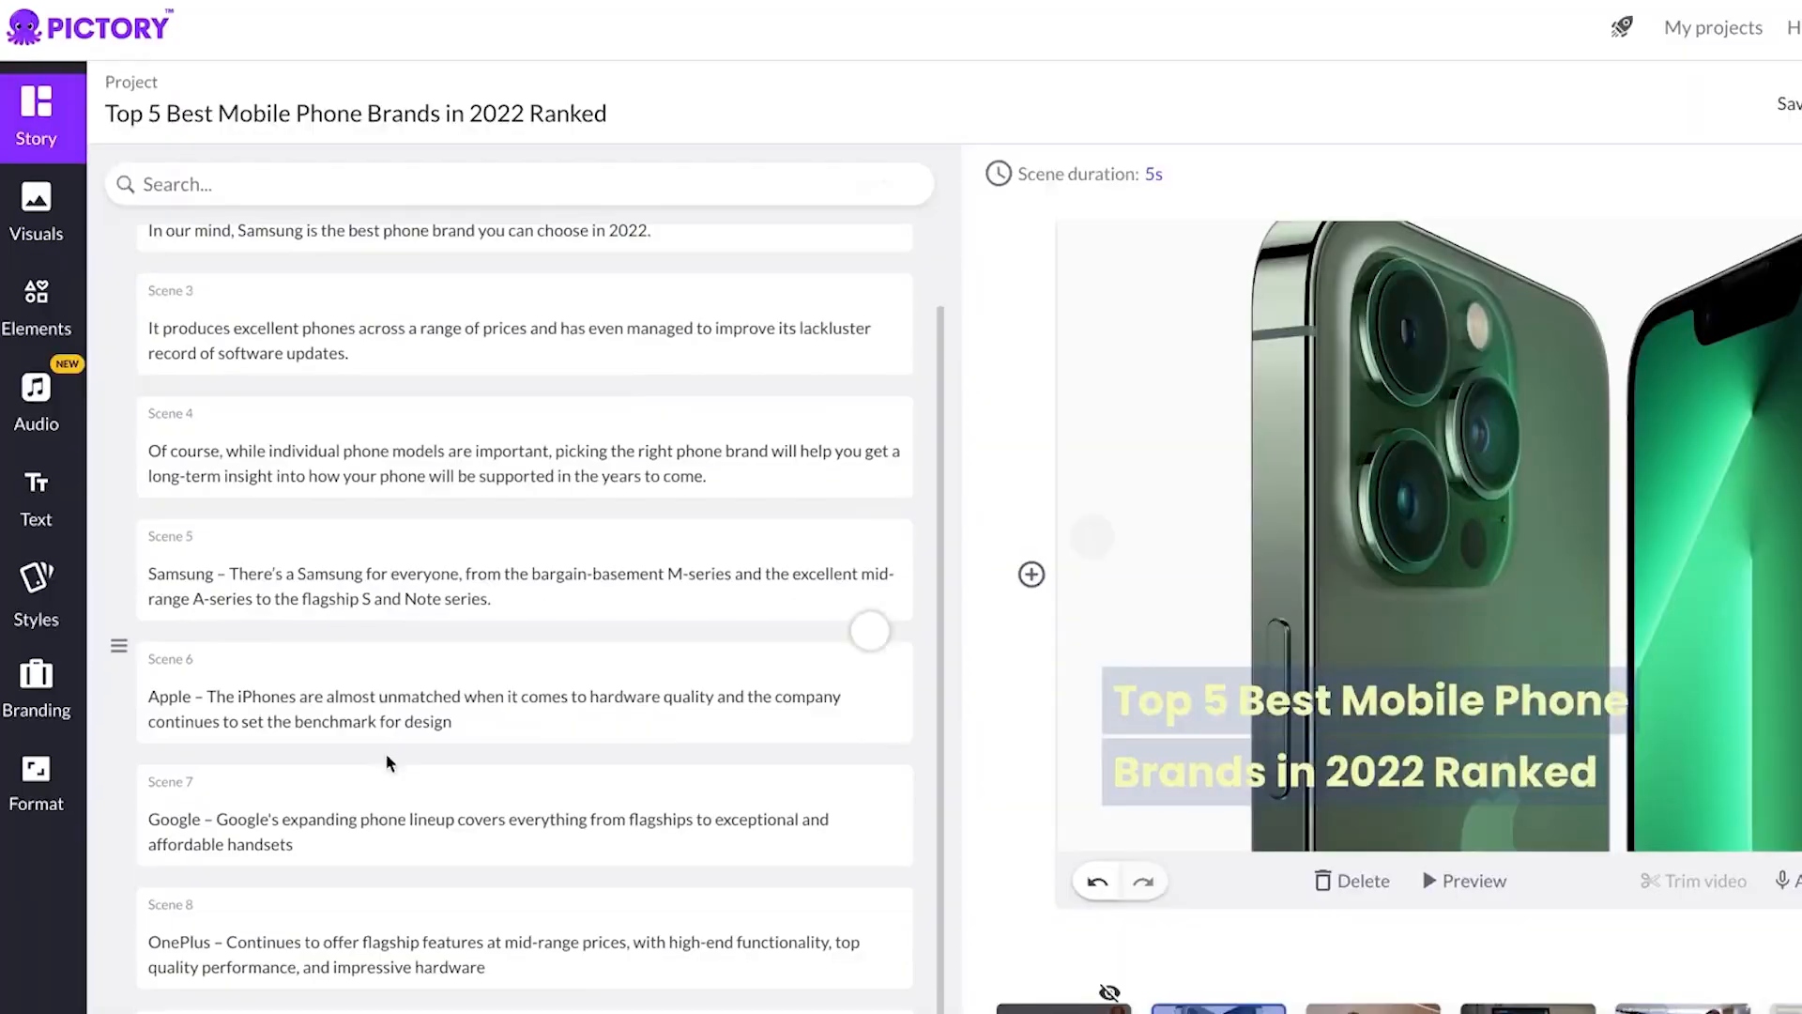
scroll(515, 832, up, 2)
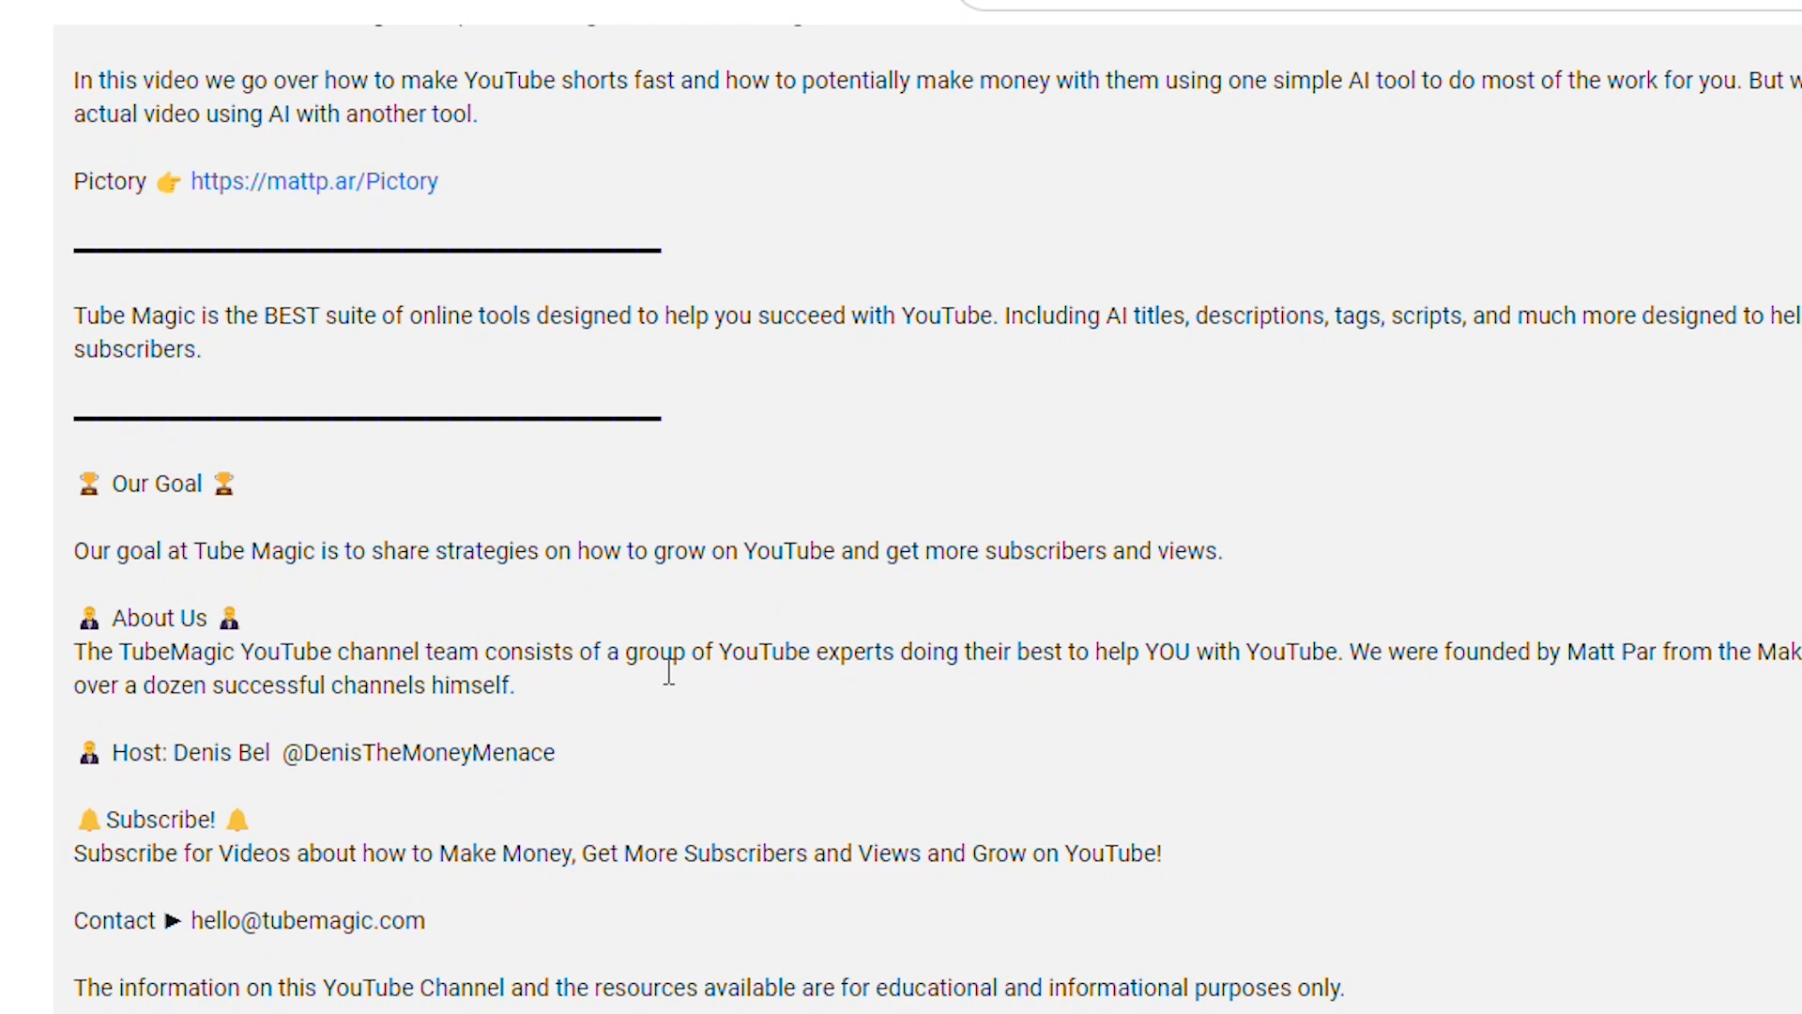
scroll(669, 680, up, 1)
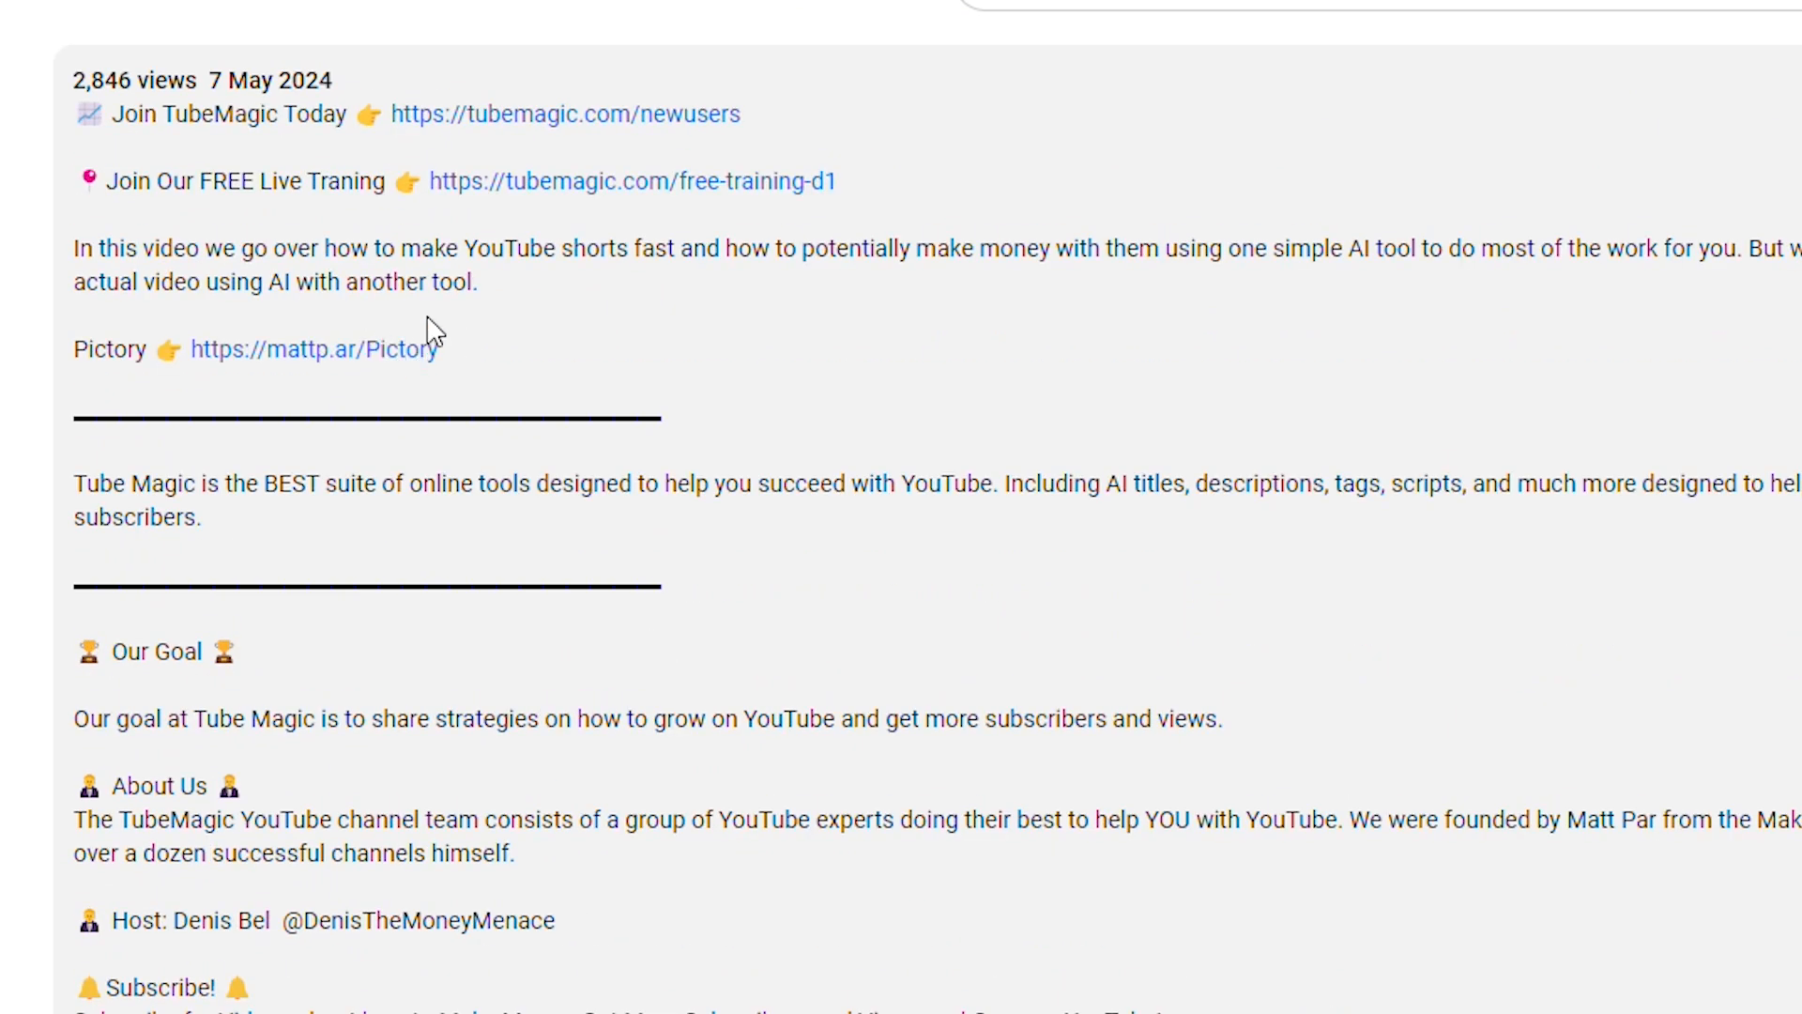